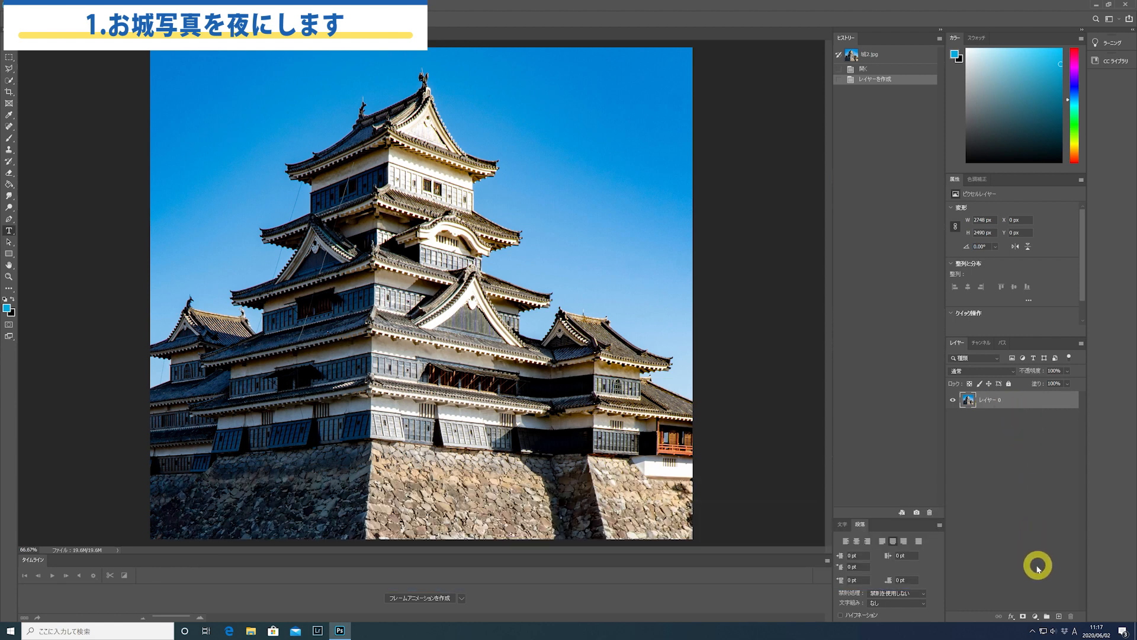
- Add a Color Lookup adjustment layer above the castle photo using the Moonlight.3DL 3D LUT file
{"action": "left_click", "coordinate": [1037, 619]}
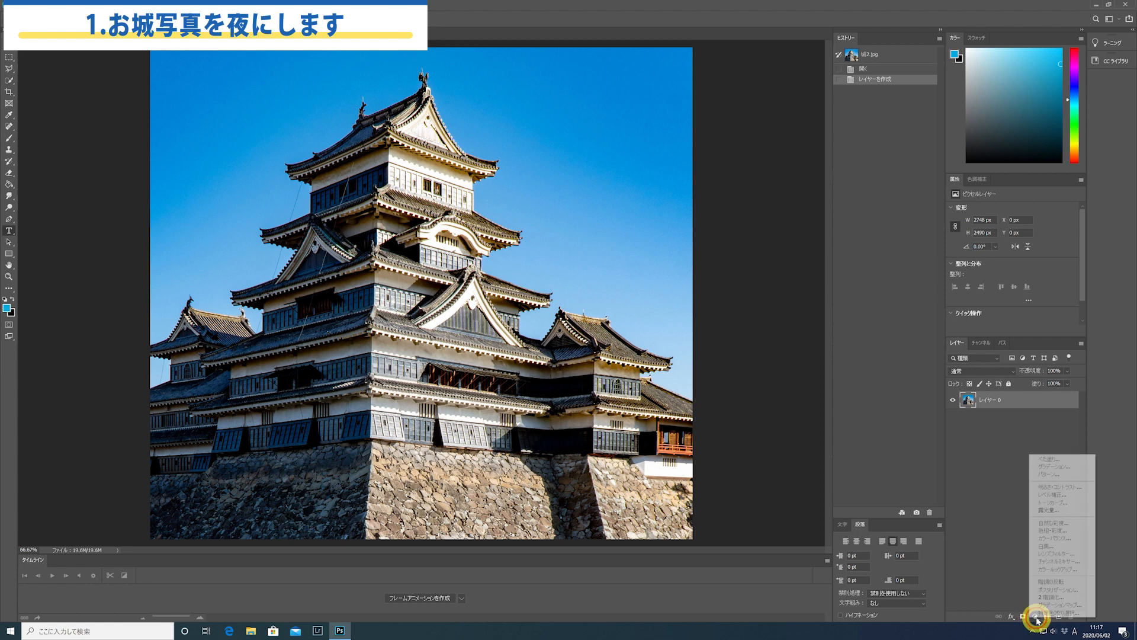
{"action": "left_click", "coordinate": [1065, 569]}
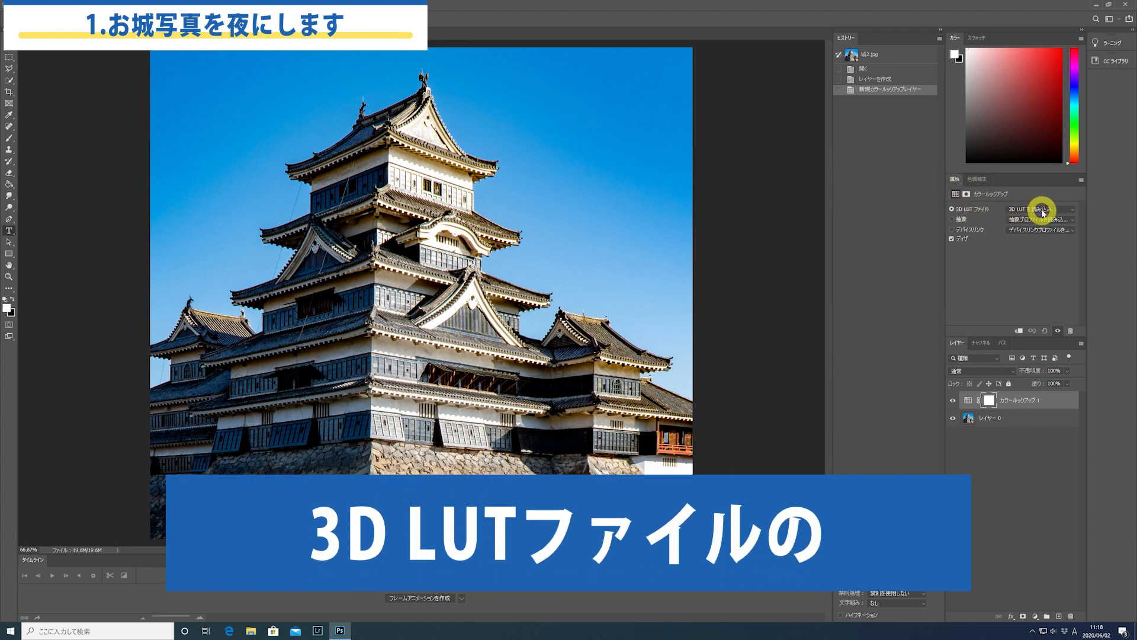
{"action": "left_click", "coordinate": [1073, 212]}
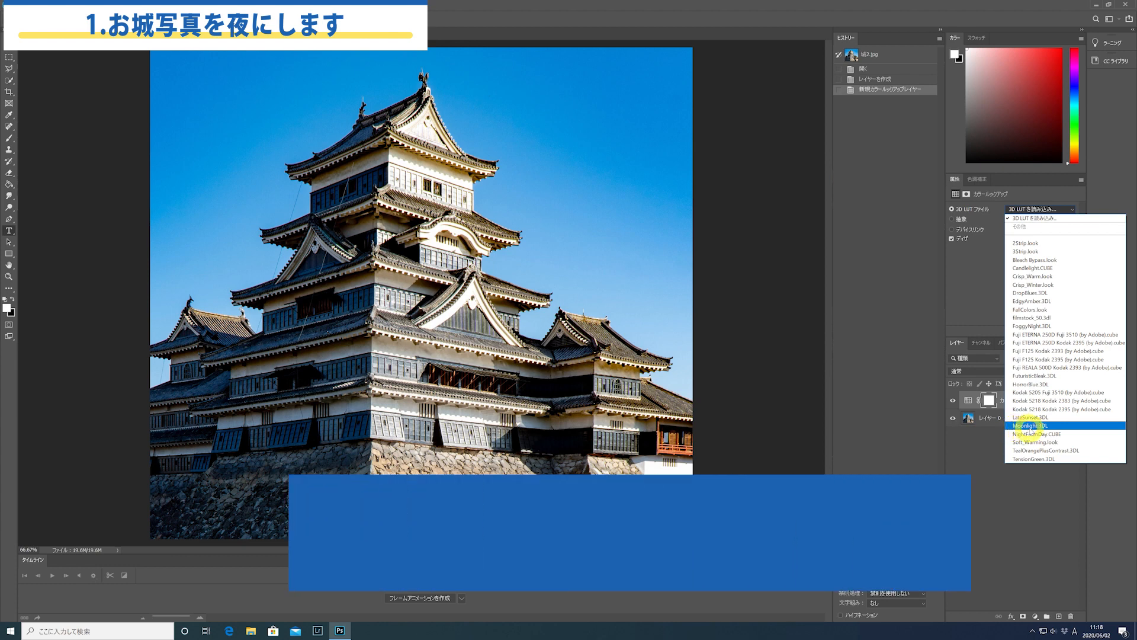
{"action": "left_click", "coordinate": [1035, 427]}
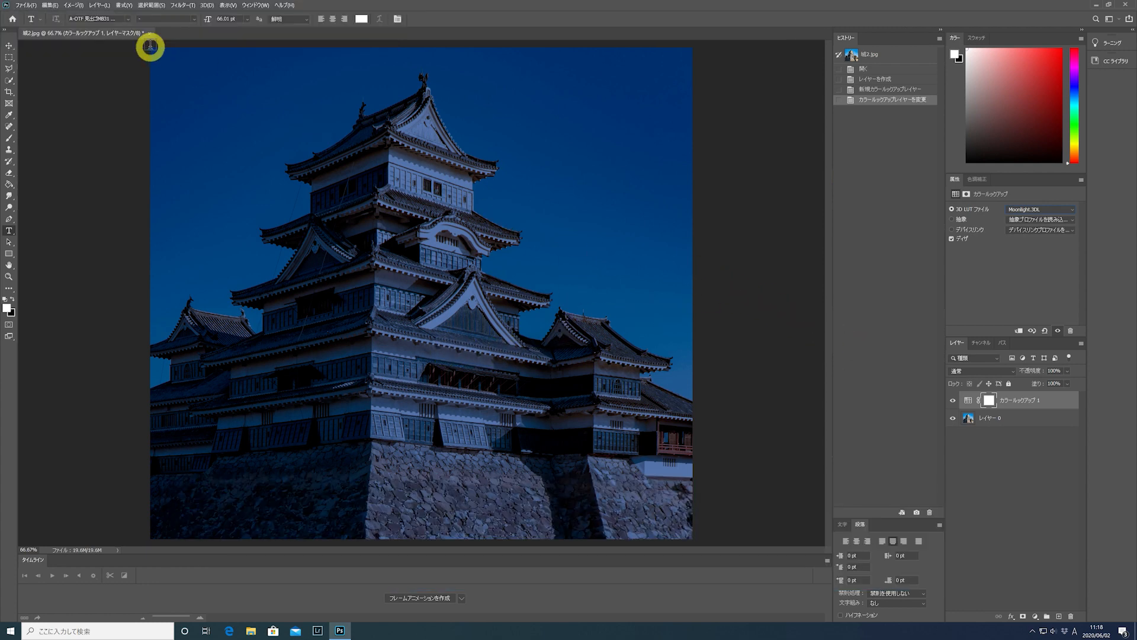
- Open the moon image DSC01129 from the 月と城 folder
{"action": "left_click", "coordinate": [31, 8]}
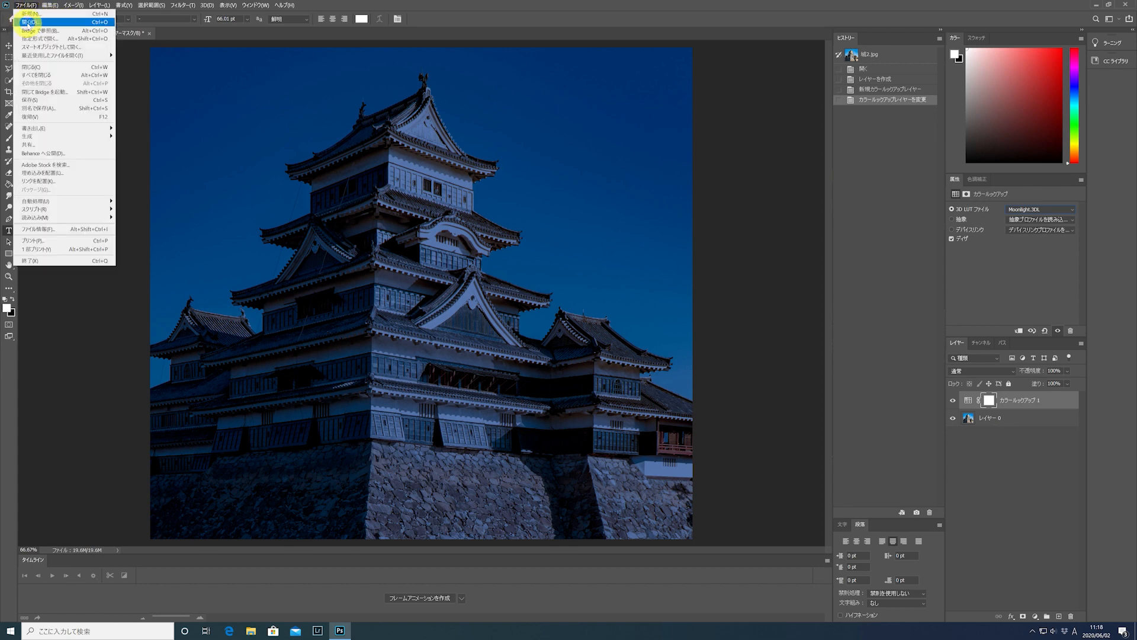
{"action": "left_click", "coordinate": [28, 22]}
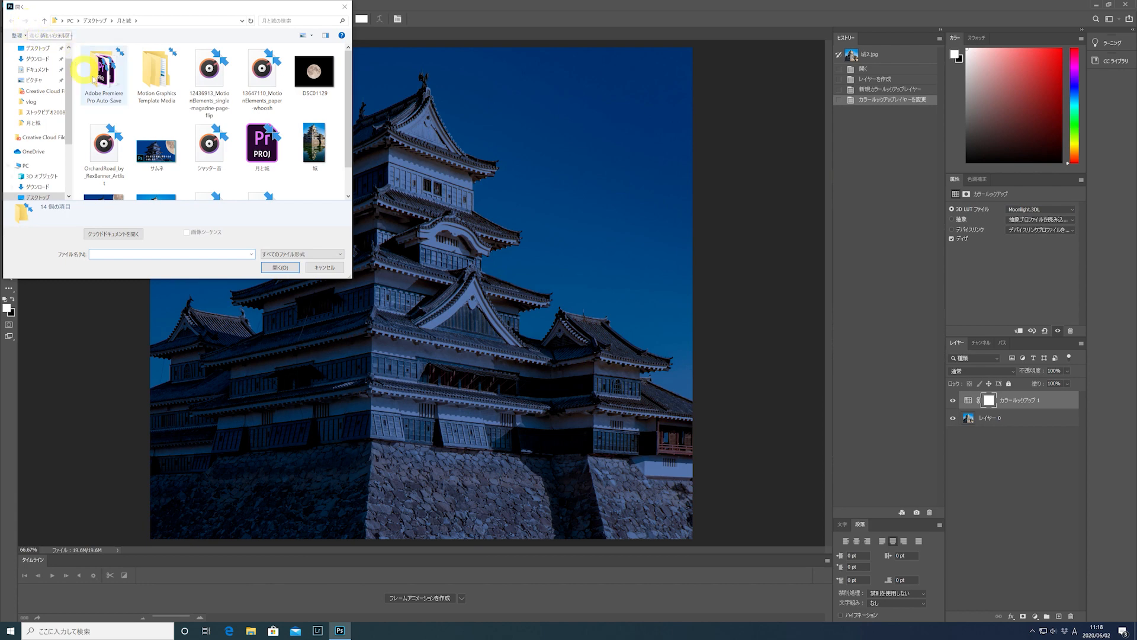
{"action": "left_click", "coordinate": [316, 74]}
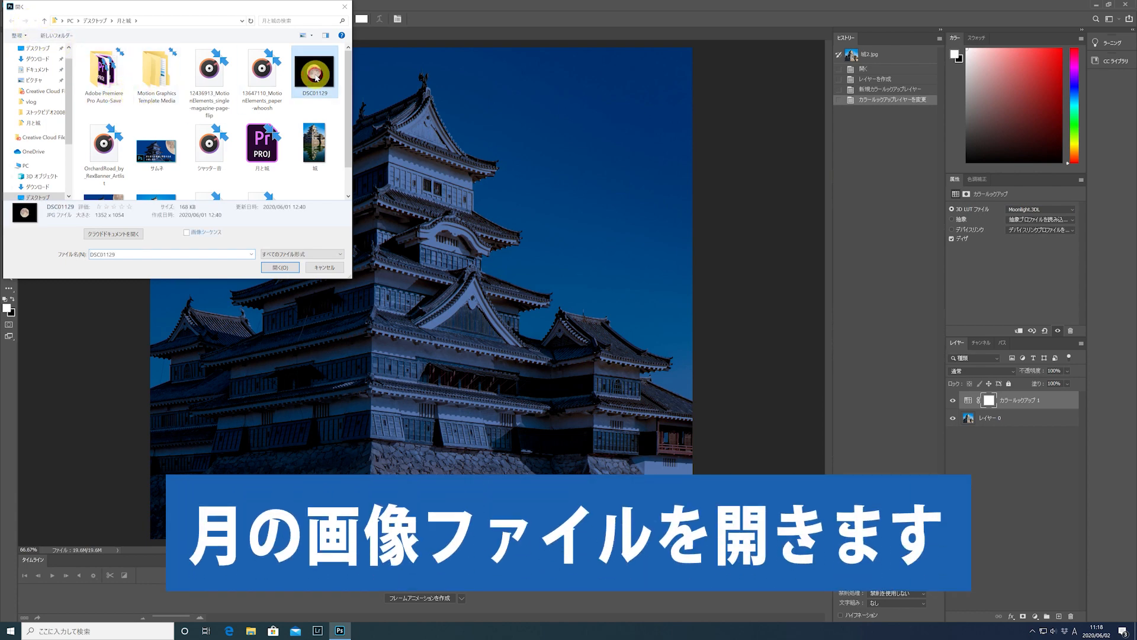
{"action": "left_click", "coordinate": [280, 267]}
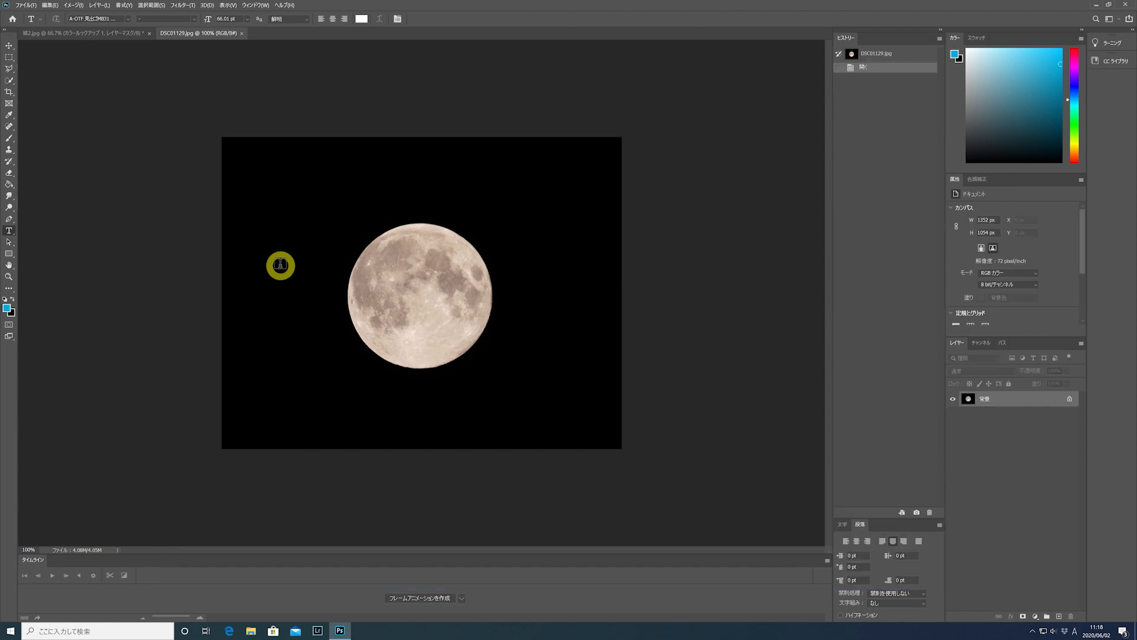
- Select the moon with Select Subject and move it into the castle image, in the sky right of the tower
{"action": "left_click", "coordinate": [121, 36]}
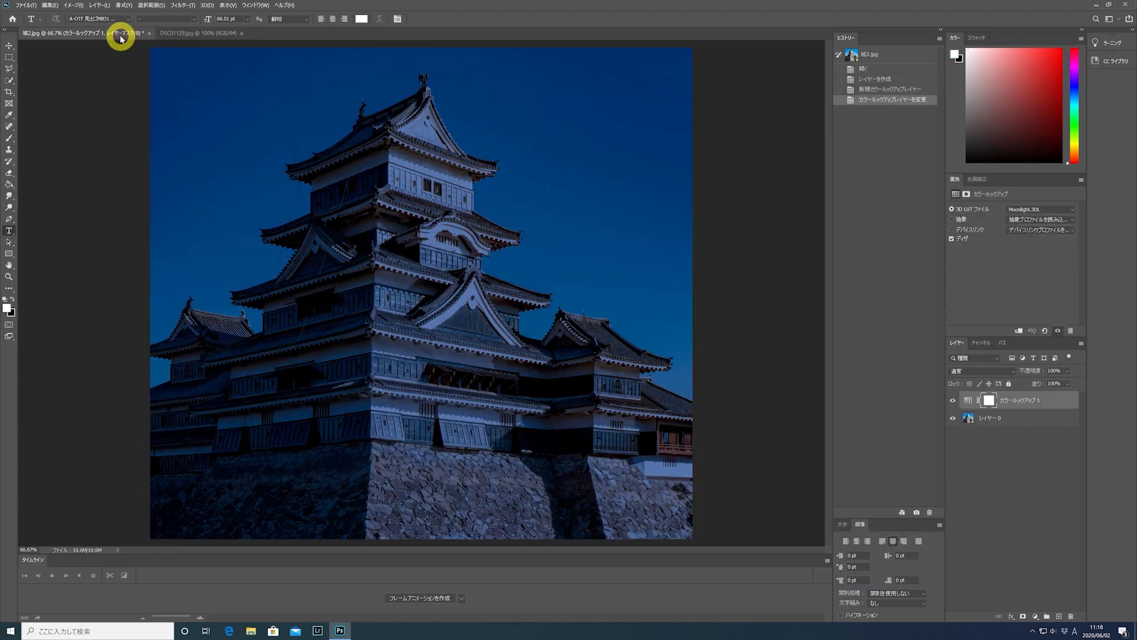
{"action": "left_click", "coordinate": [172, 33]}
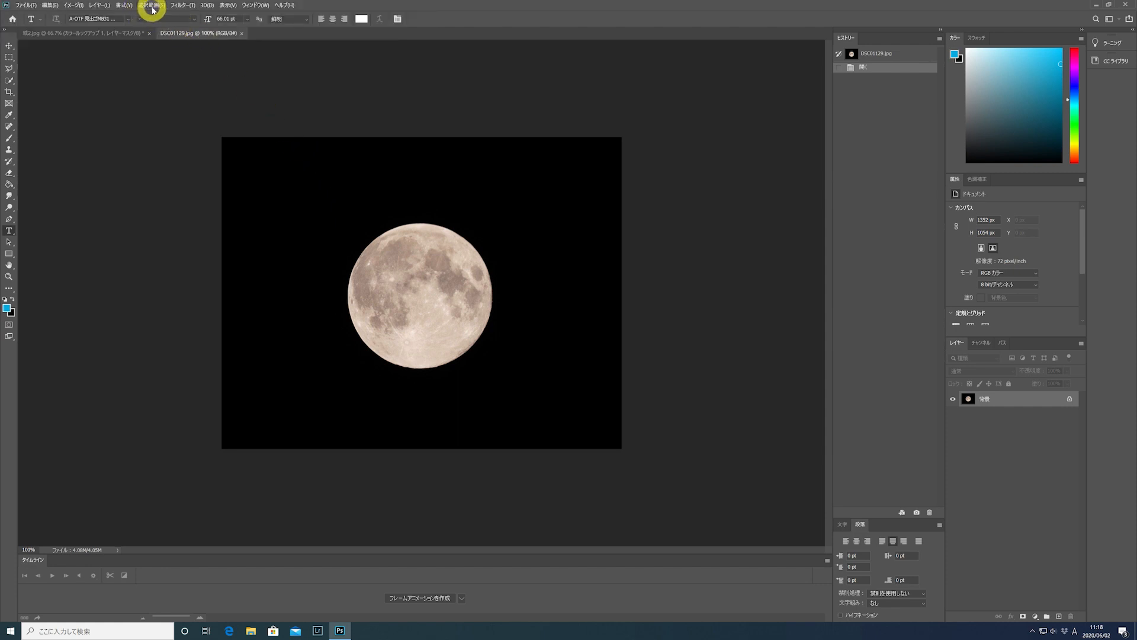
{"action": "left_click", "coordinate": [160, 6]}
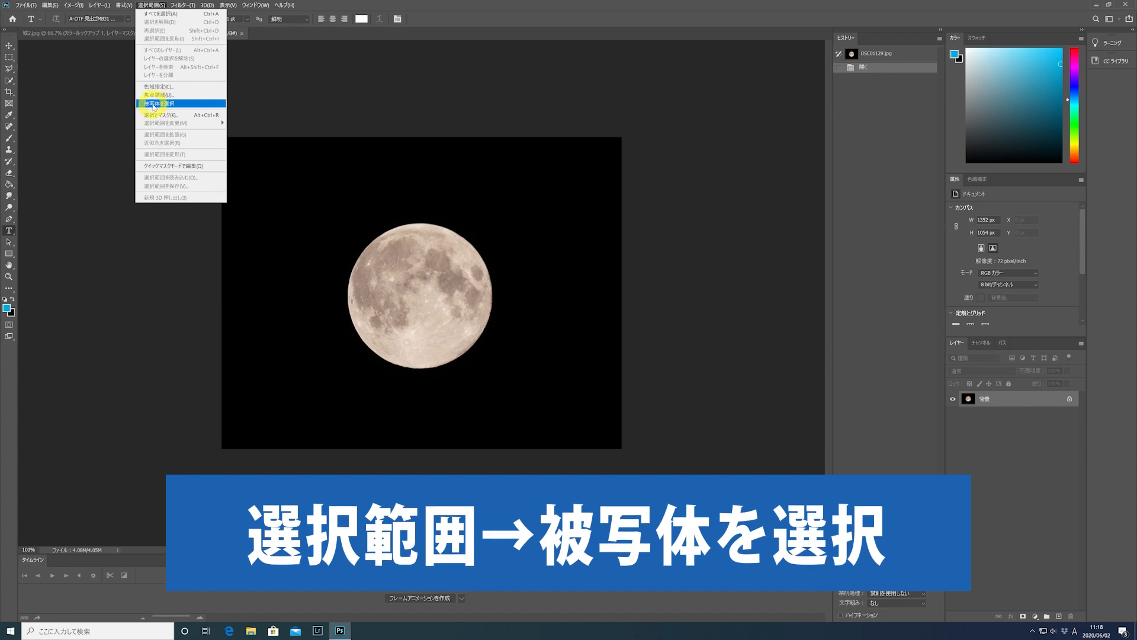
{"action": "left_click", "coordinate": [165, 106]}
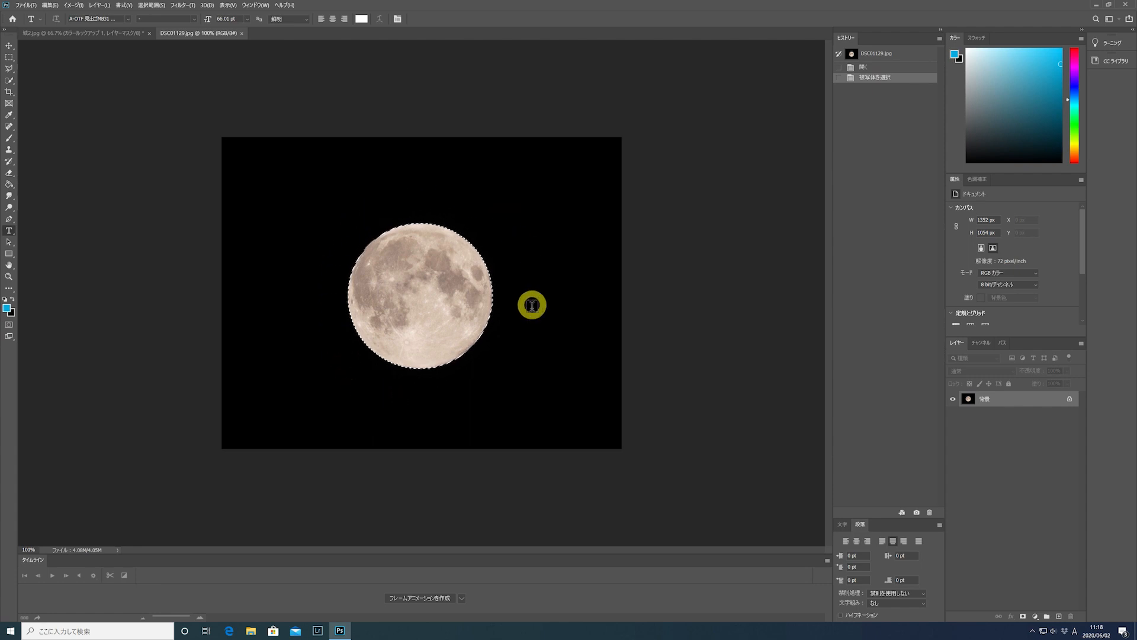
{"action": "left_click", "coordinate": [11, 46]}
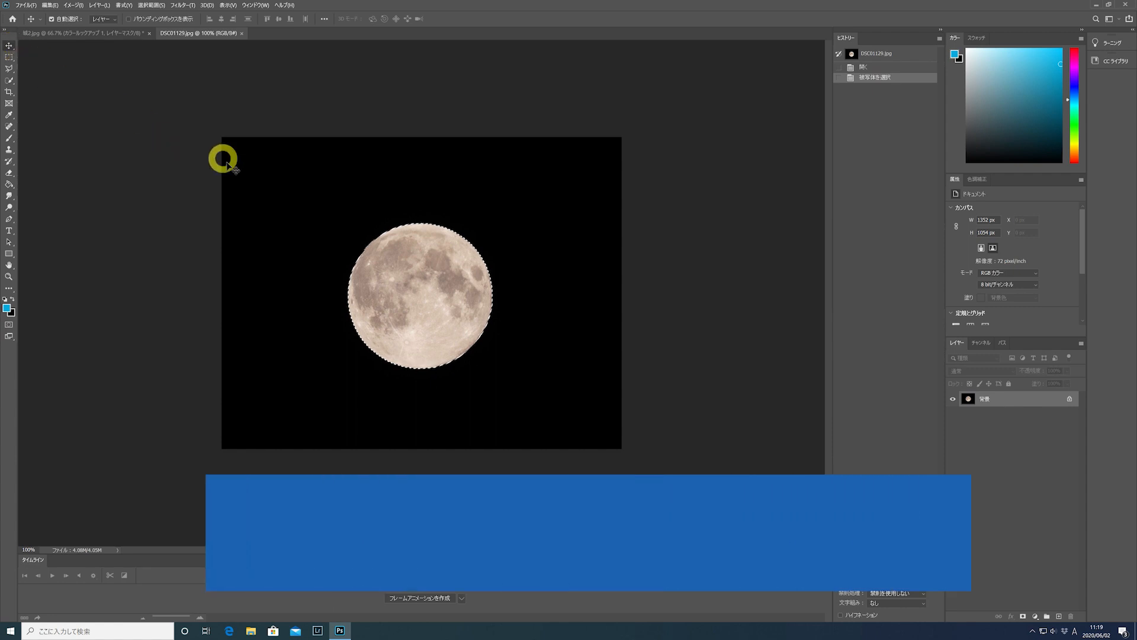
{"action": "left_click_drag", "start_coordinate": [407, 289], "coordinate": [628, 148]}
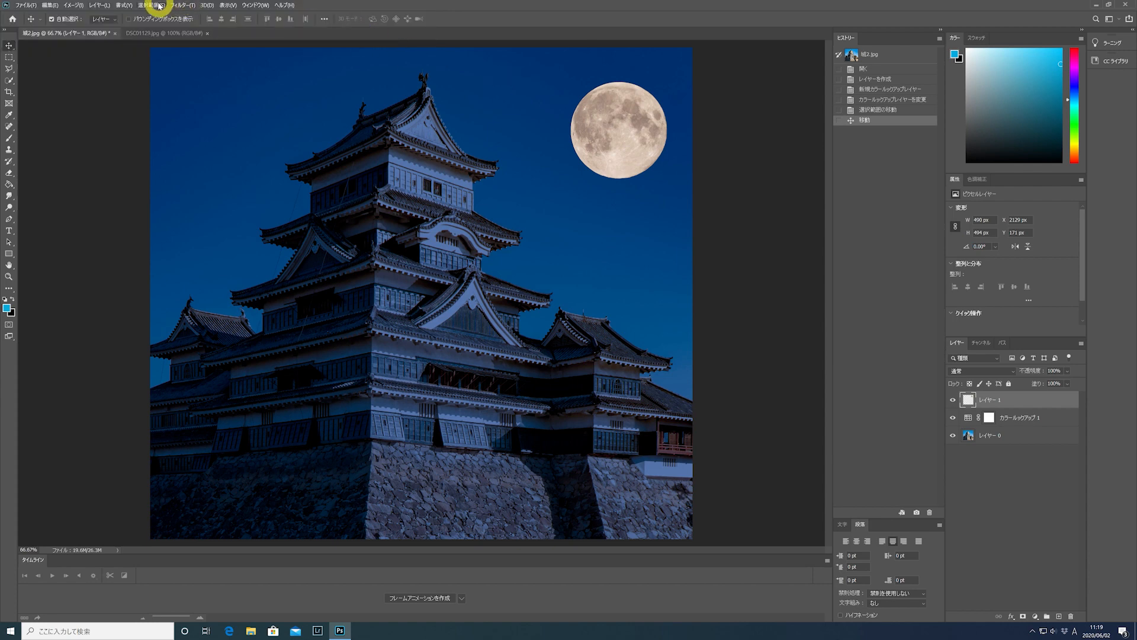
- Scale the moon layer to about 193% and shift it up so it runs off the castle image's upper-right corner
{"action": "left_click", "coordinate": [54, 5]}
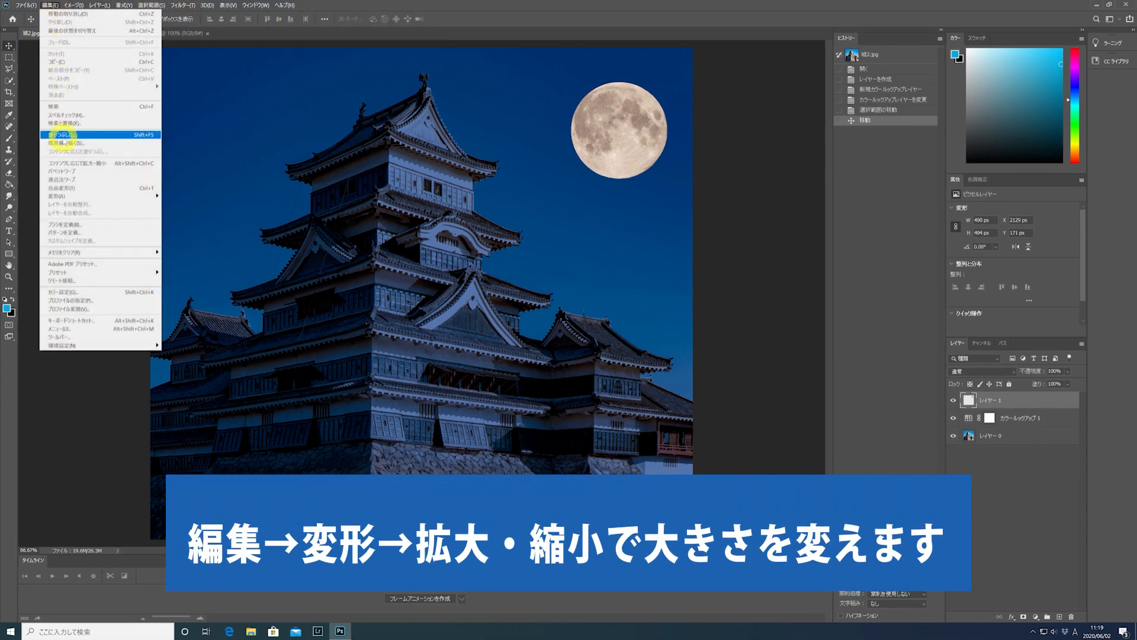
{"action": "mouse_move", "coordinate": [57, 196]}
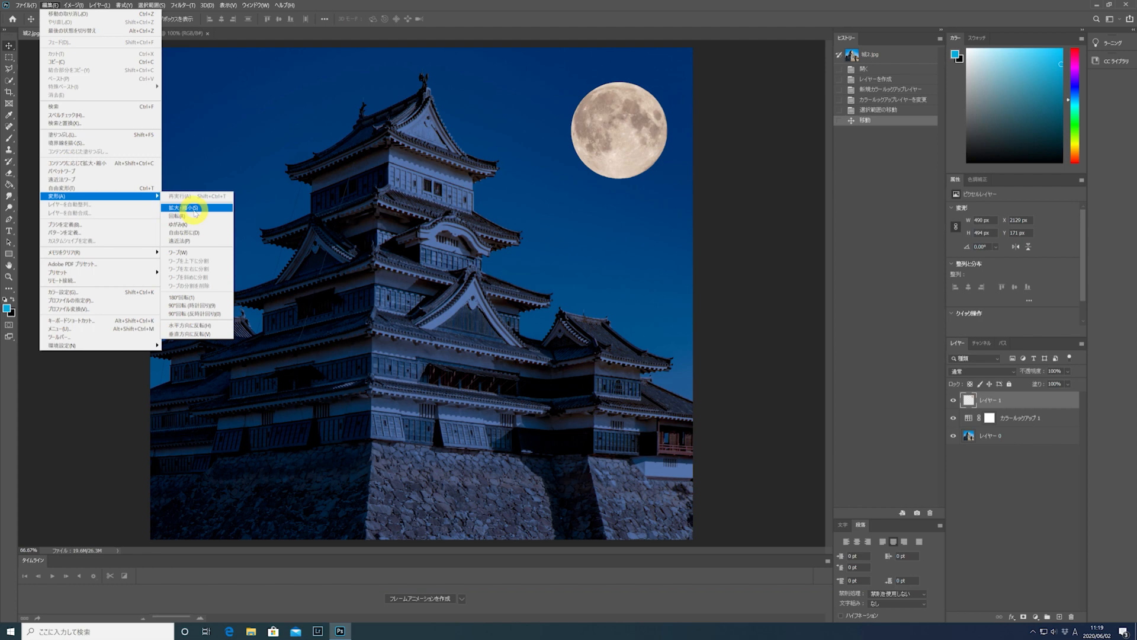
{"action": "left_click", "coordinate": [188, 208]}
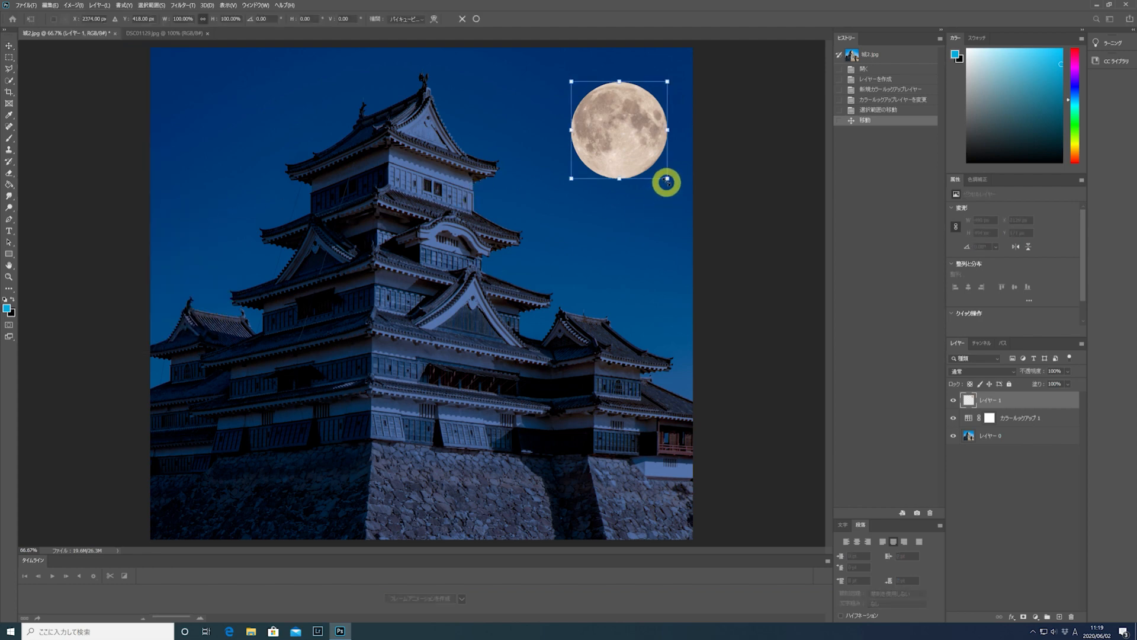
{"action": "left_click_drag", "start_coordinate": [668, 179], "coordinate": [762, 233]}
{"action": "left_click_drag", "start_coordinate": [661, 220], "coordinate": [665, 155]}
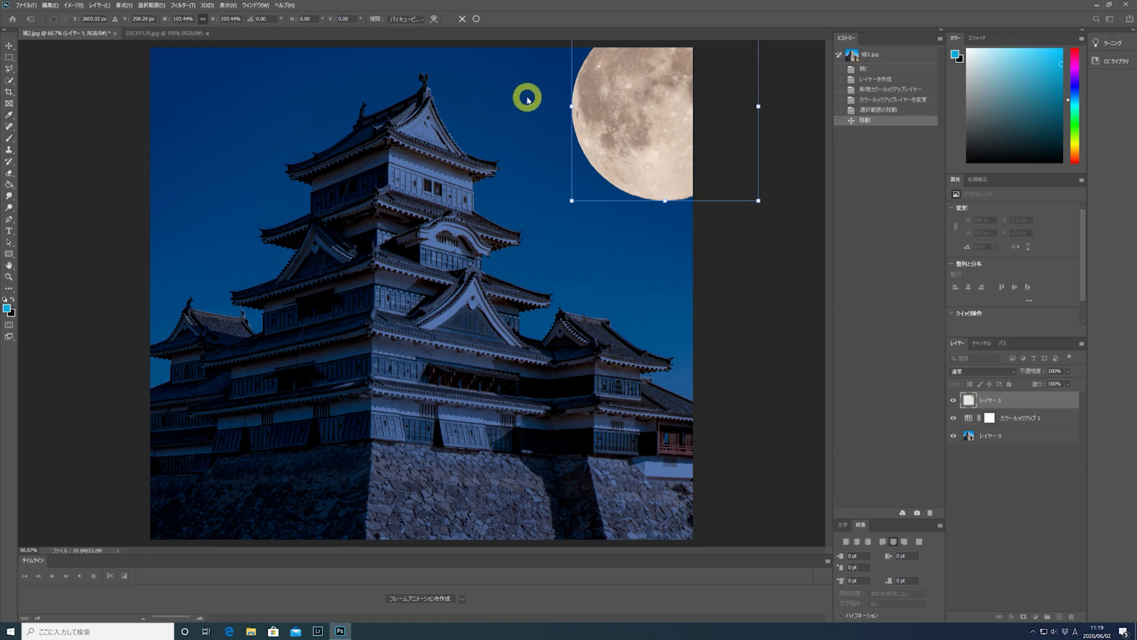
{"action": "left_click", "coordinate": [477, 20]}
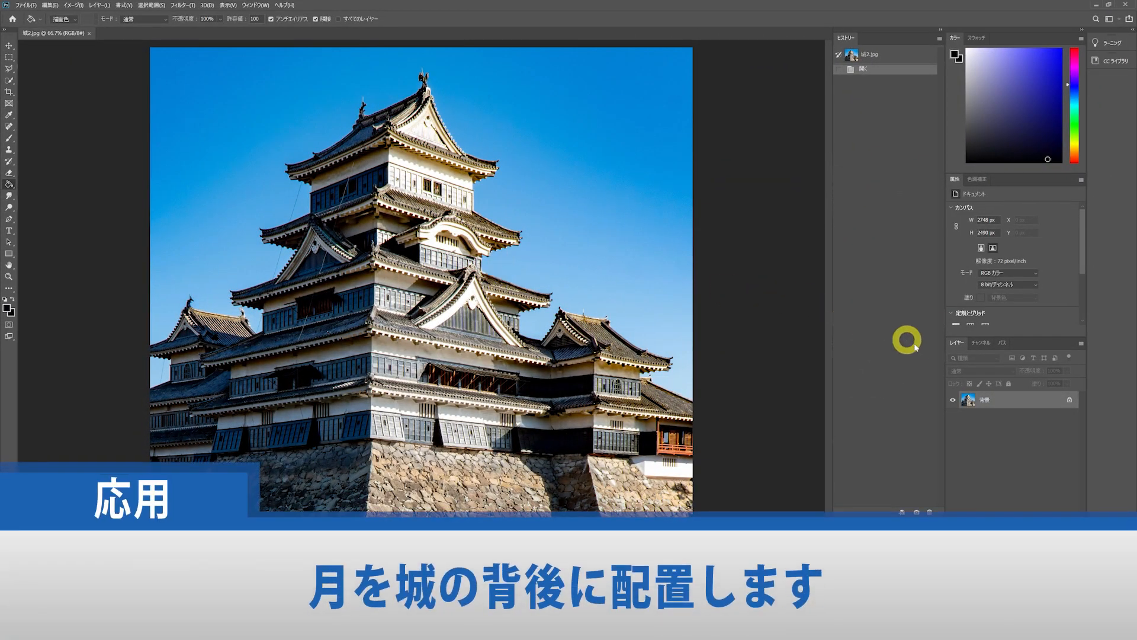
- Unlock the fresh castle photo's background layer and add a Color Lookup adjustment layer using NightFromDay.CUBE
{"action": "left_click", "coordinate": [1069, 402]}
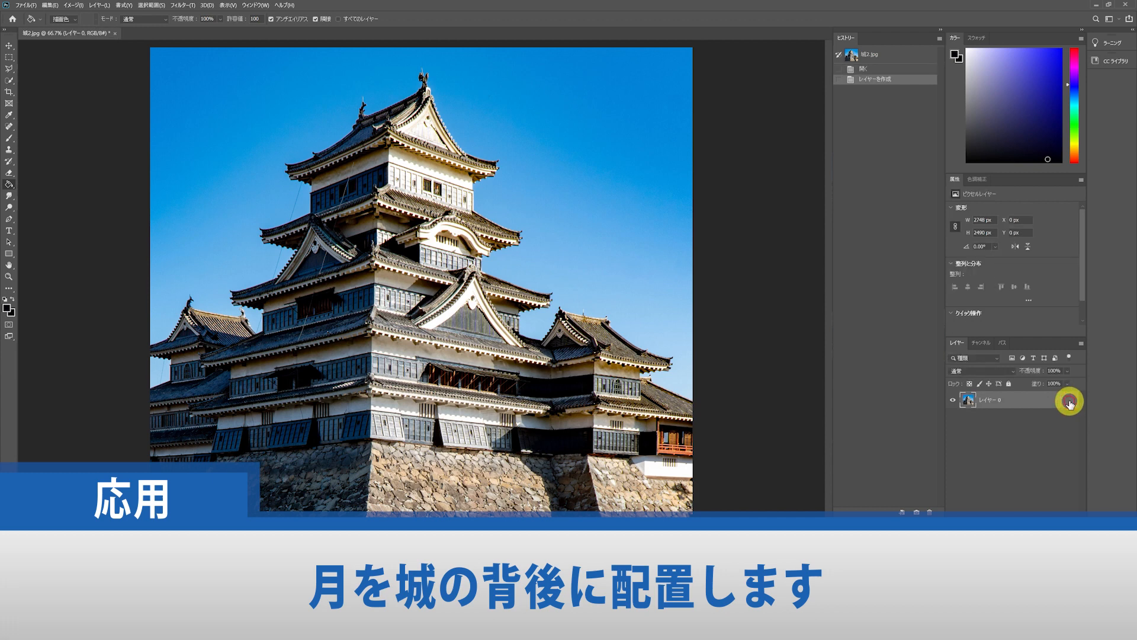
{"action": "left_click", "coordinate": [1032, 626]}
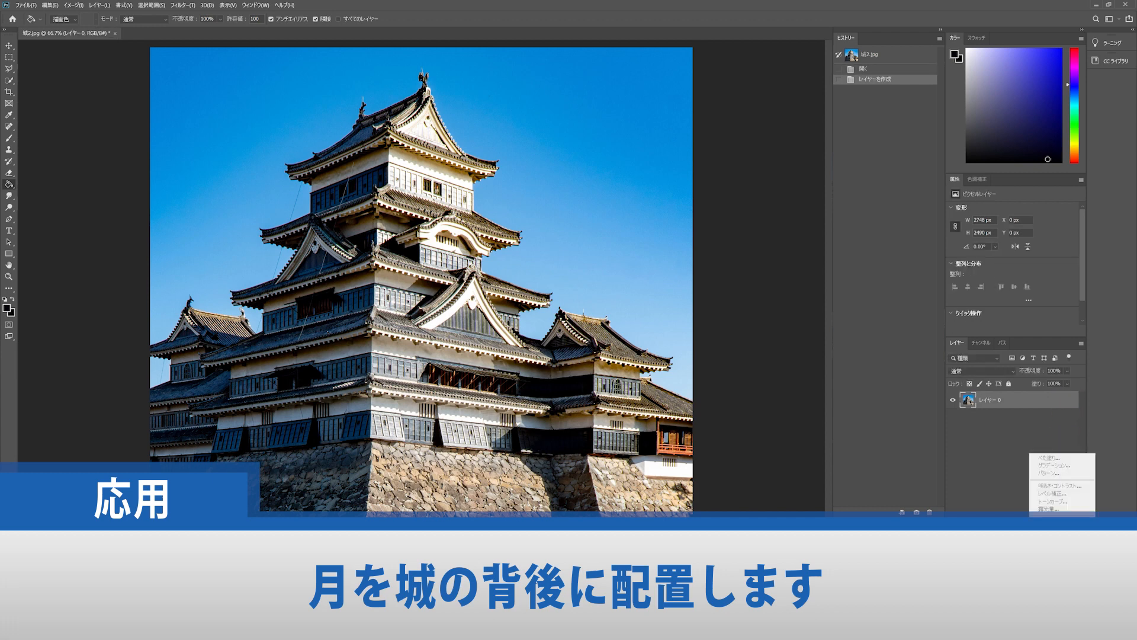
{"action": "left_click", "coordinate": [1056, 568]}
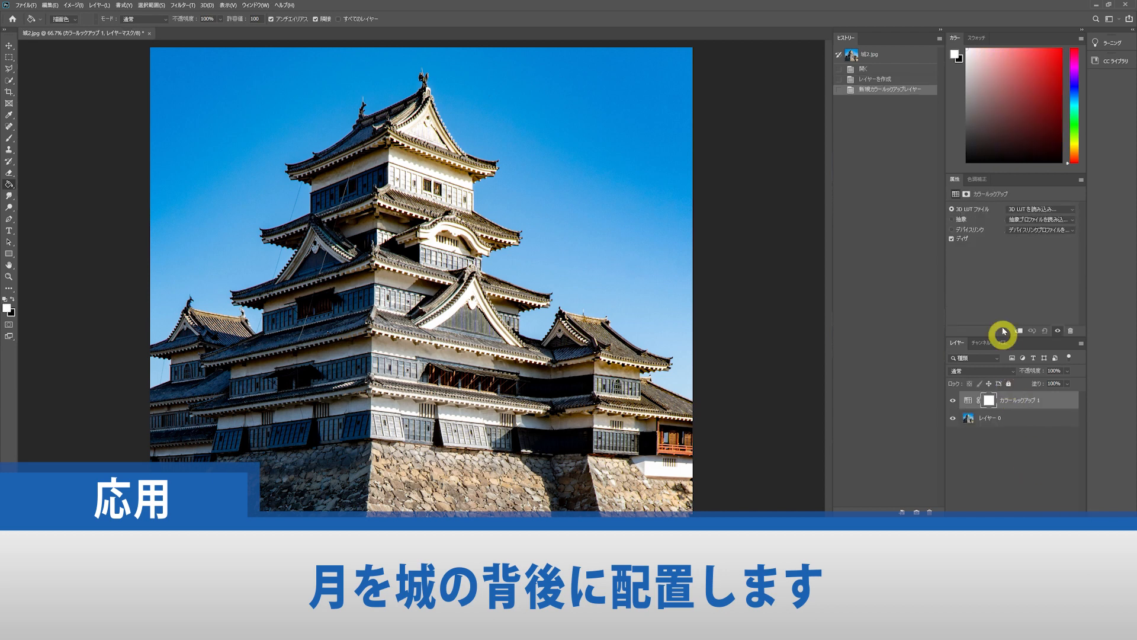
{"action": "left_click", "coordinate": [1071, 210]}
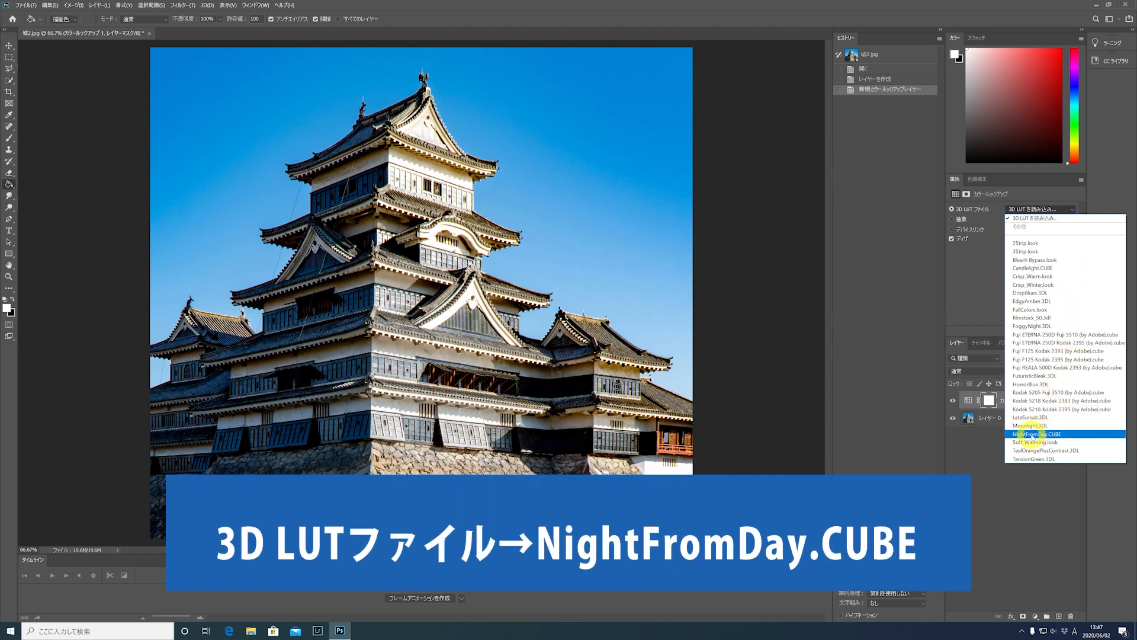
{"action": "left_click", "coordinate": [1059, 435]}
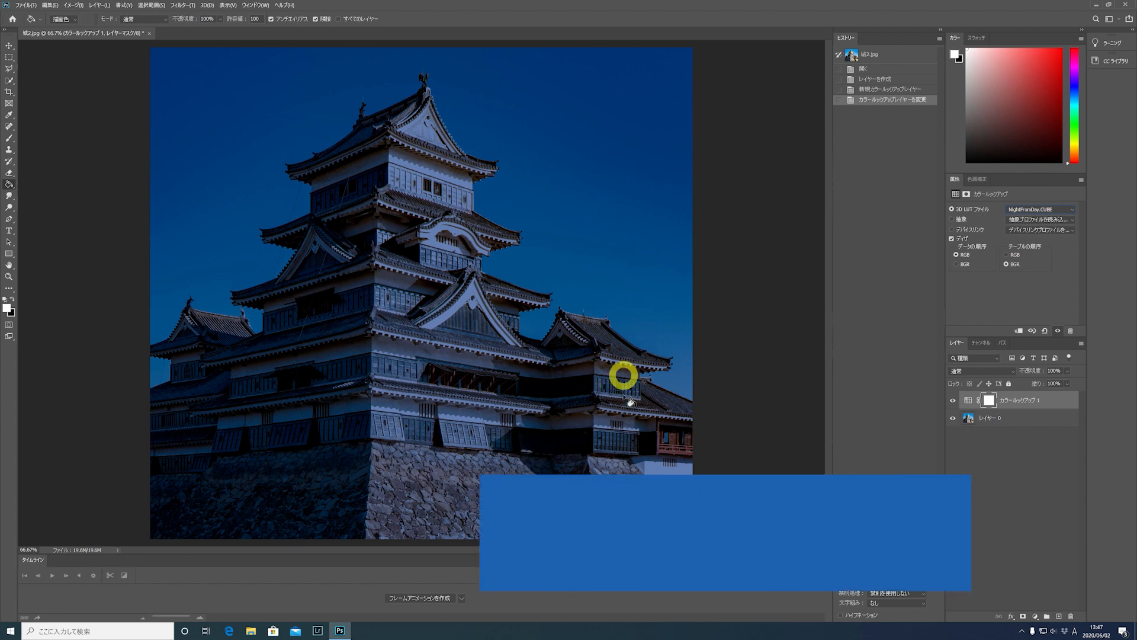
- Apply Shadows/Highlights to the castle photo layer with Shadows at 100% and Highlights at 66%
{"action": "left_click", "coordinate": [1023, 419]}
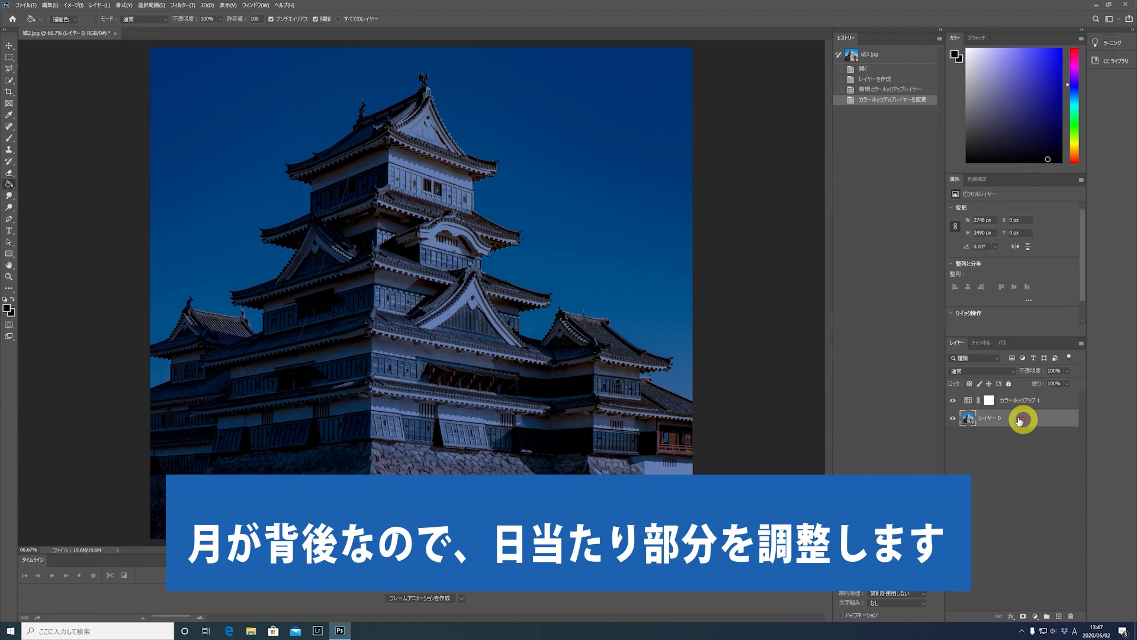
{"action": "left_click", "coordinate": [73, 6]}
{"action": "mouse_move", "coordinate": [70, 27]}
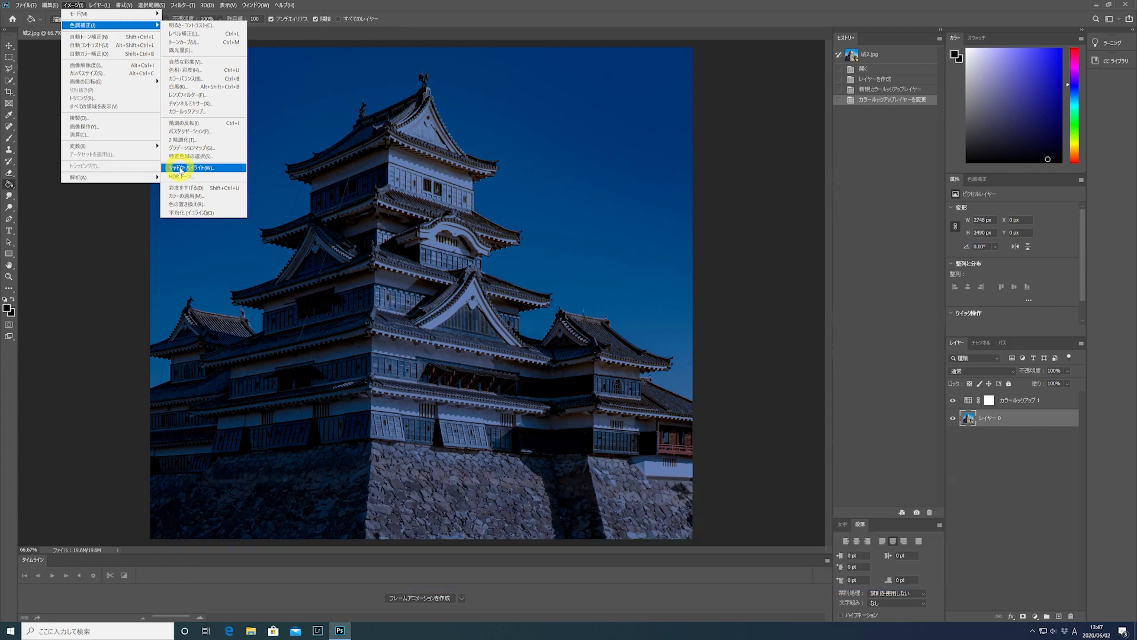
{"action": "left_click", "coordinate": [207, 169]}
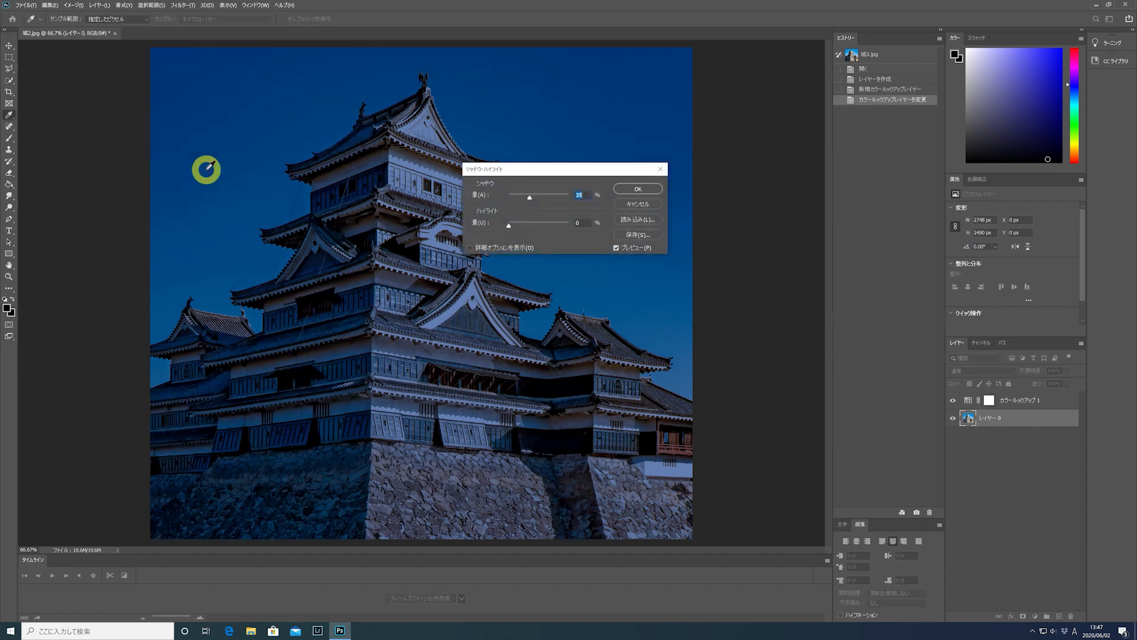
{"action": "left_click_drag", "start_coordinate": [530, 199], "coordinate": [579, 196]}
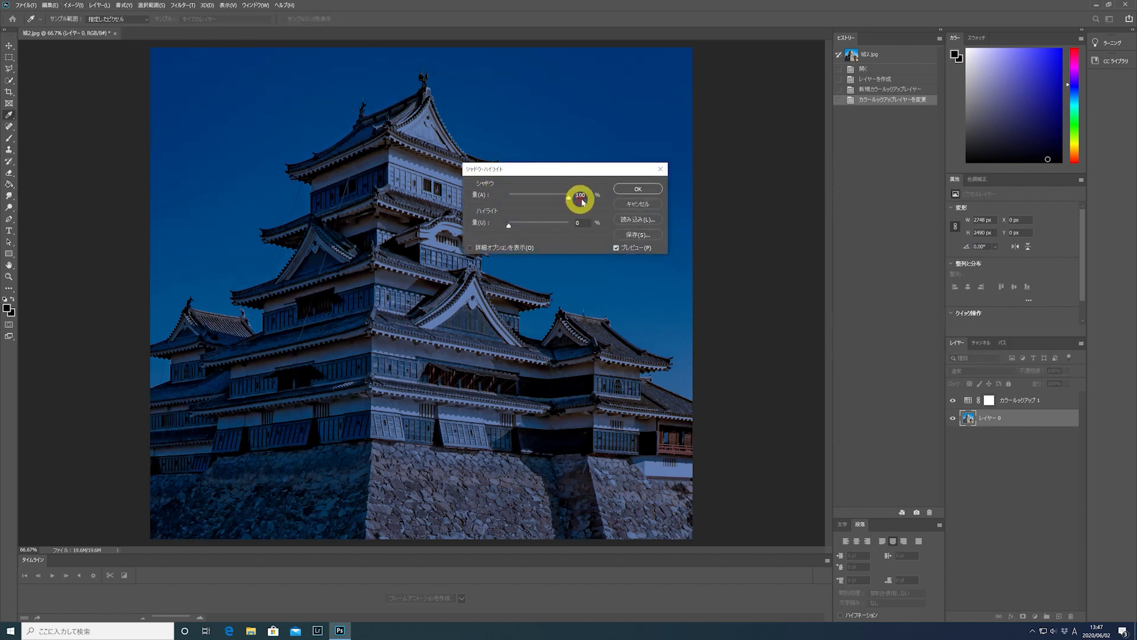
{"action": "left_click_drag", "start_coordinate": [509, 228], "coordinate": [549, 224]}
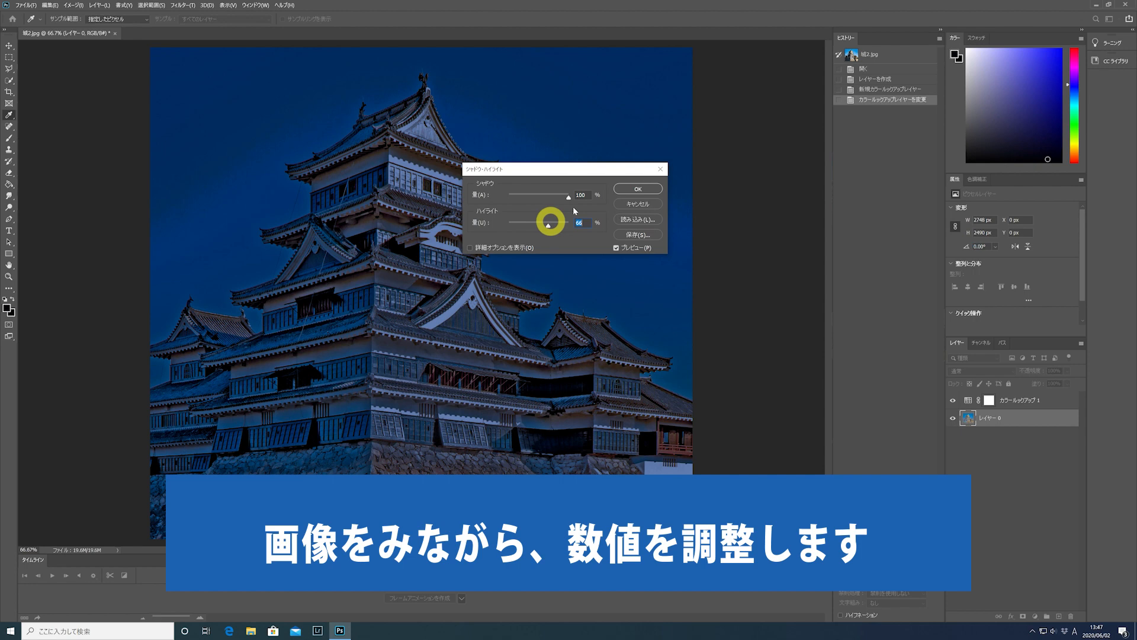
{"action": "left_click", "coordinate": [638, 188]}
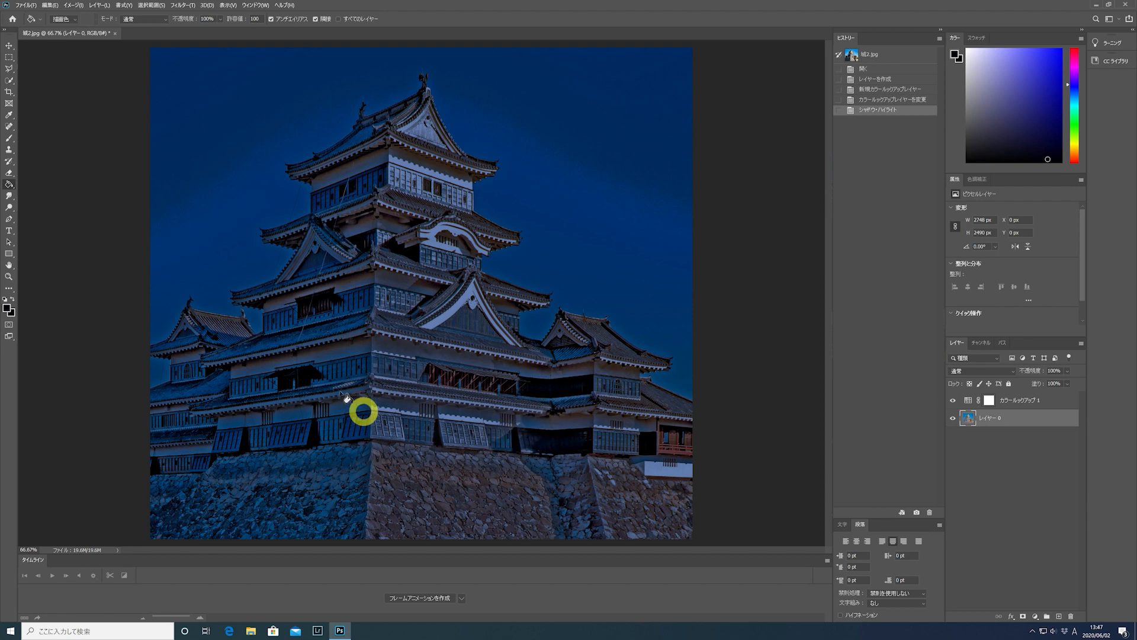
- Outline the reddish stone wall face below the castle, from its corner edge to the image's right side, with the Polygonal Lasso
{"action": "left_click", "coordinate": [10, 68]}
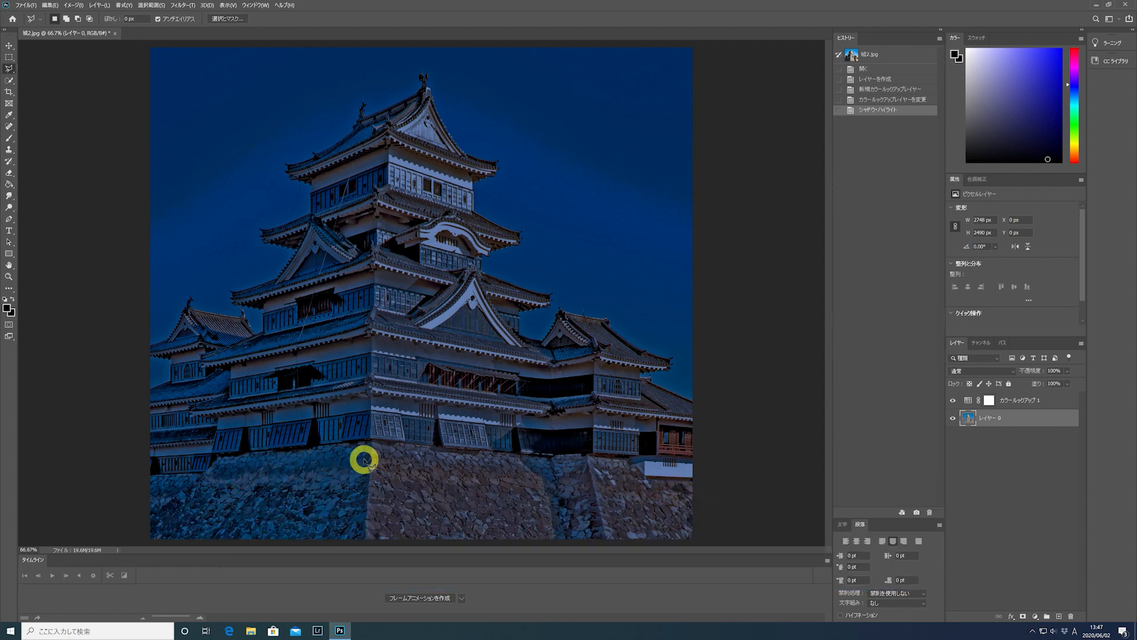
{"action": "left_click", "coordinate": [372, 440]}
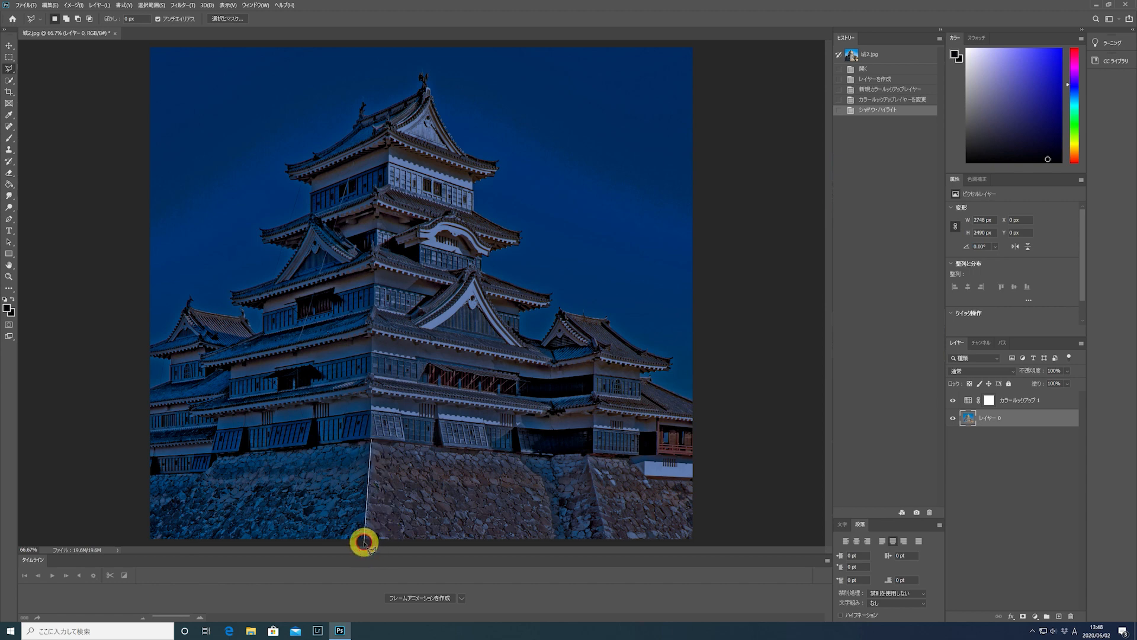
{"action": "left_click", "coordinate": [364, 541]}
{"action": "left_click", "coordinate": [696, 541]}
{"action": "left_click", "coordinate": [696, 479]}
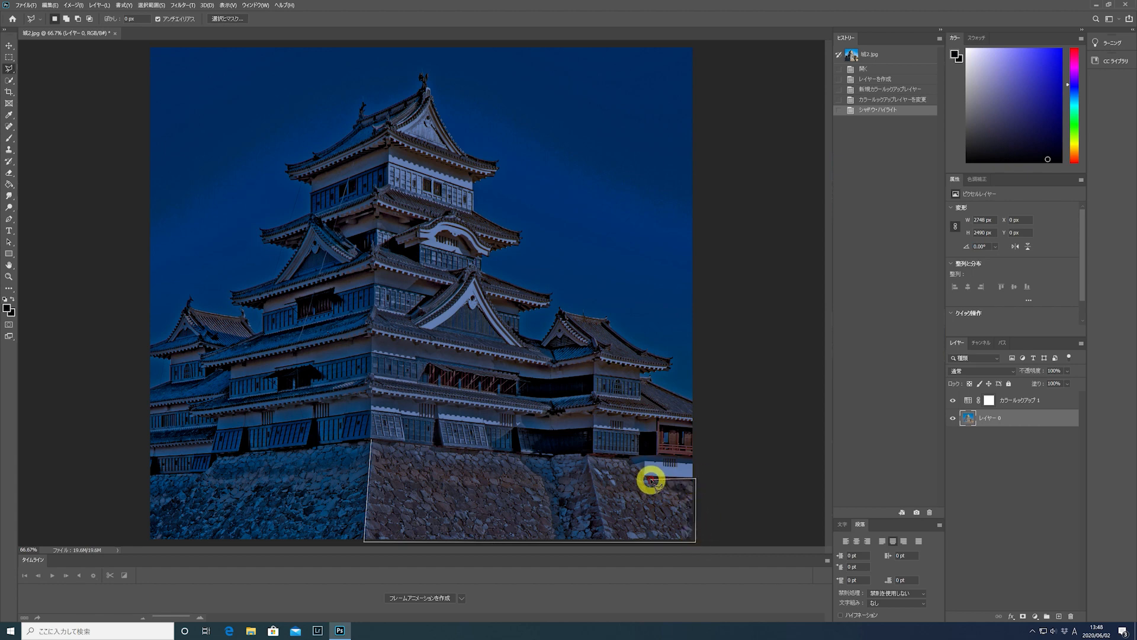
{"action": "left_click", "coordinate": [647, 478]}
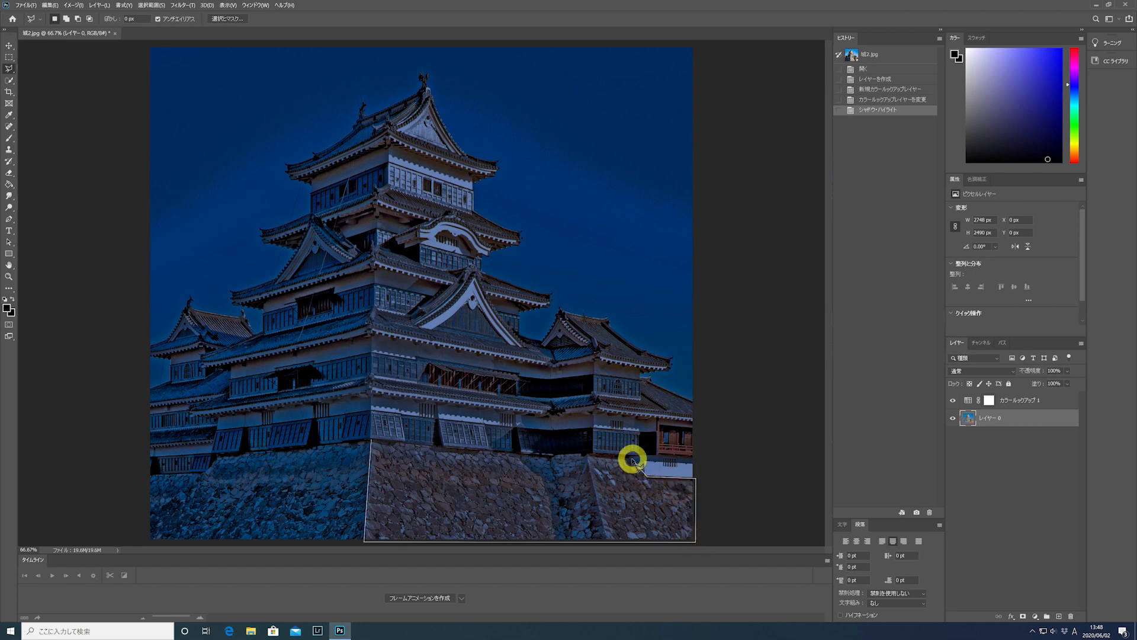
{"action": "left_click", "coordinate": [632, 458]}
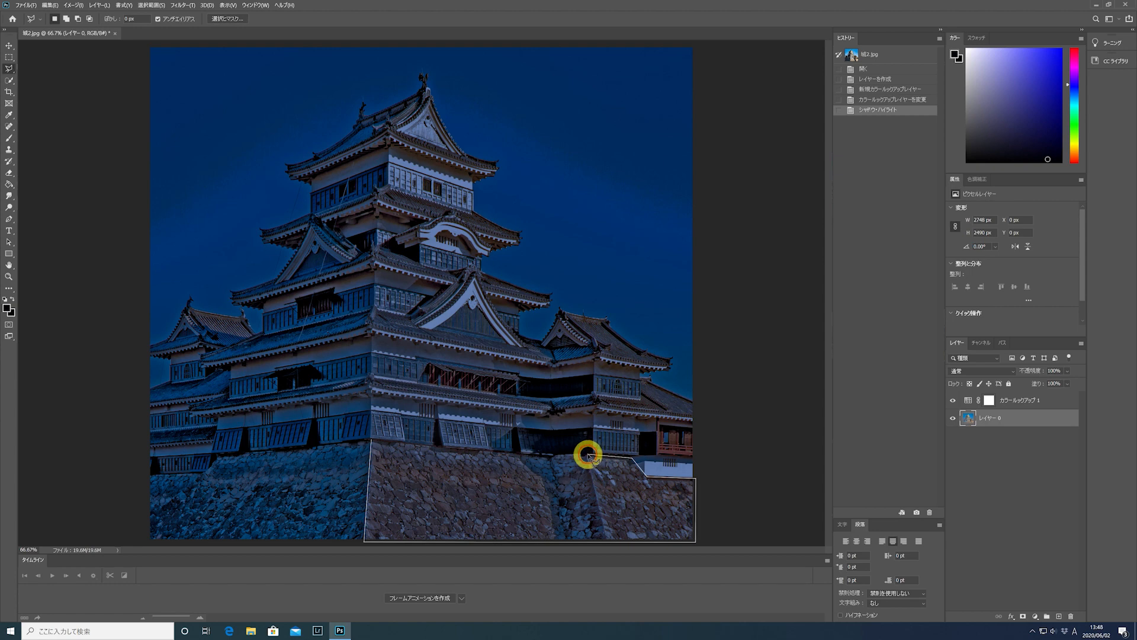
{"action": "left_click", "coordinate": [552, 456]}
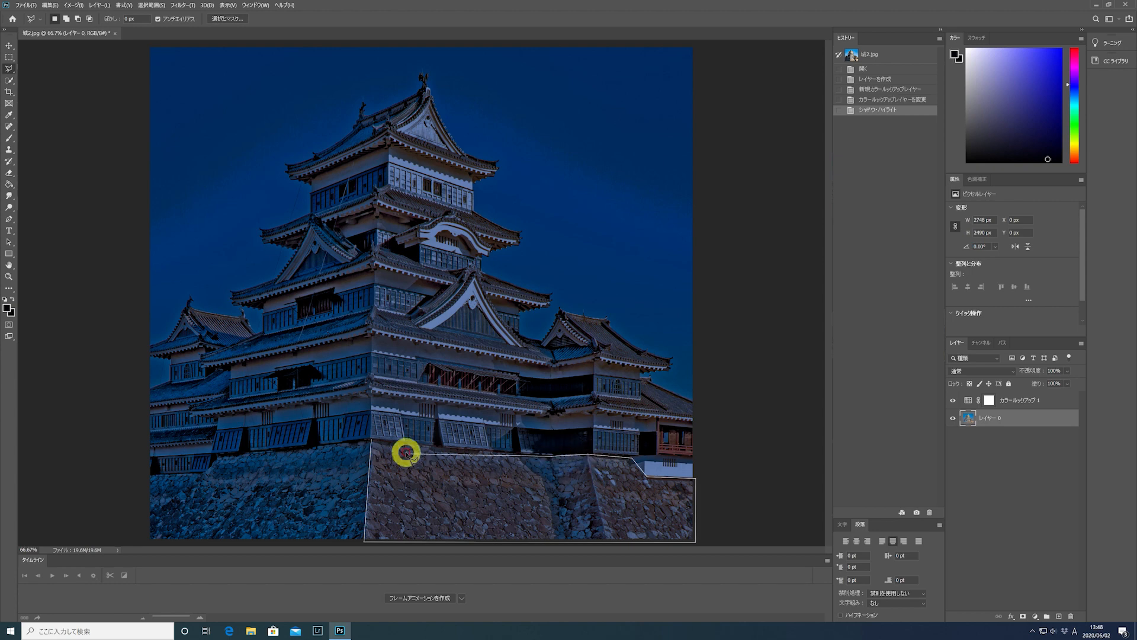
{"action": "left_click", "coordinate": [371, 441]}
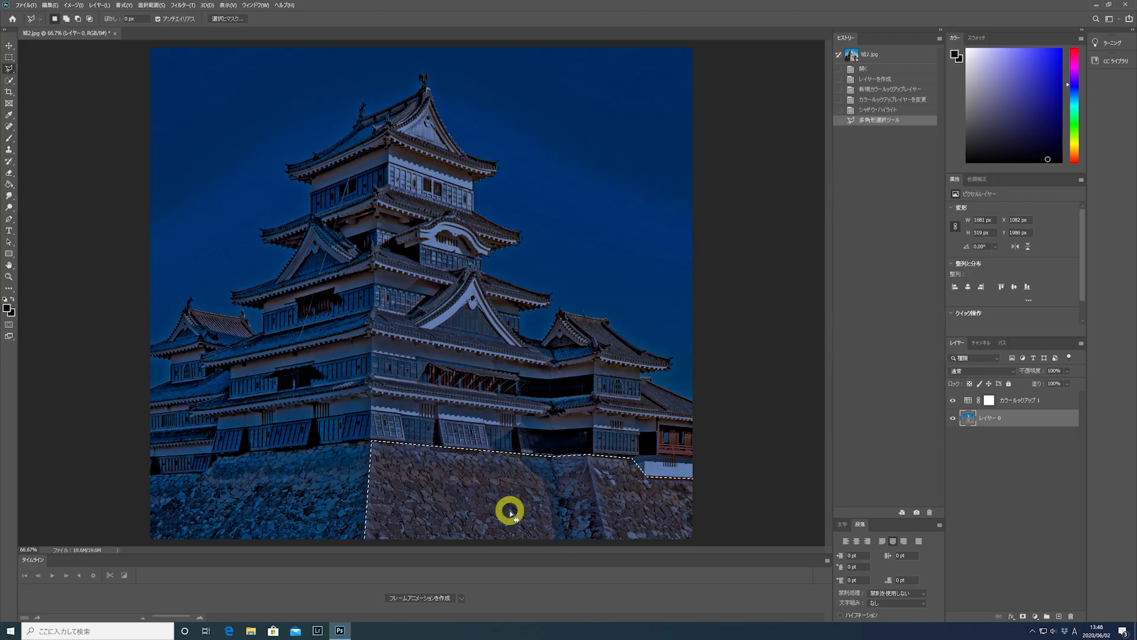
- Add a Color Balance adjustment for the selected stone wall with Cyan–Red at -71 and Yellow–Blue at +47 in the midtones
{"action": "left_click", "coordinate": [1035, 616]}
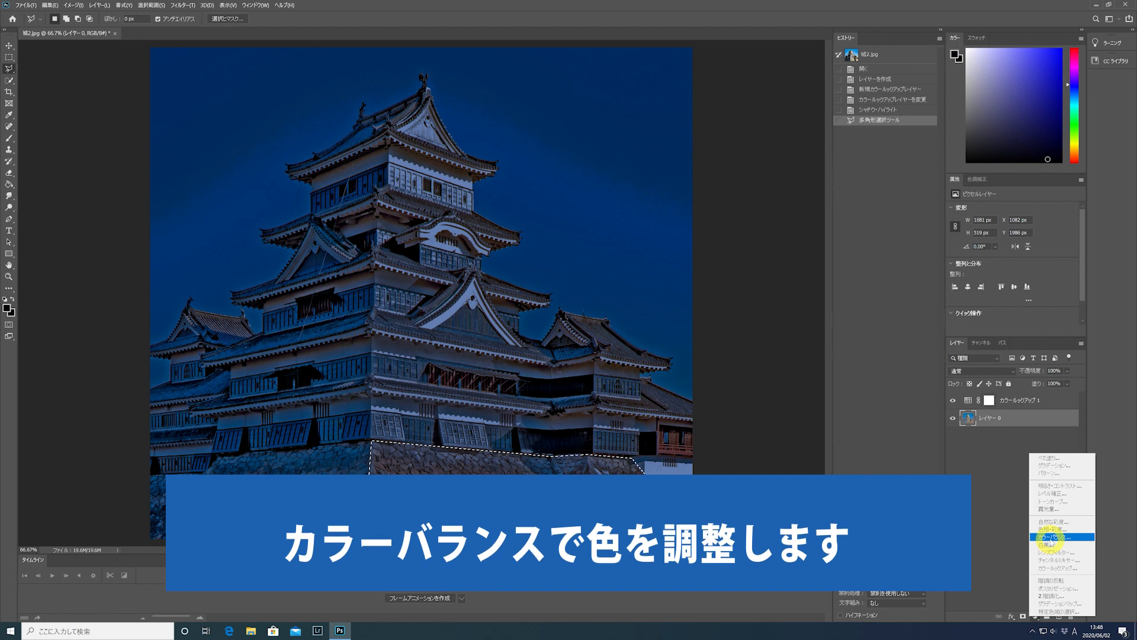
{"action": "left_click", "coordinate": [1047, 537]}
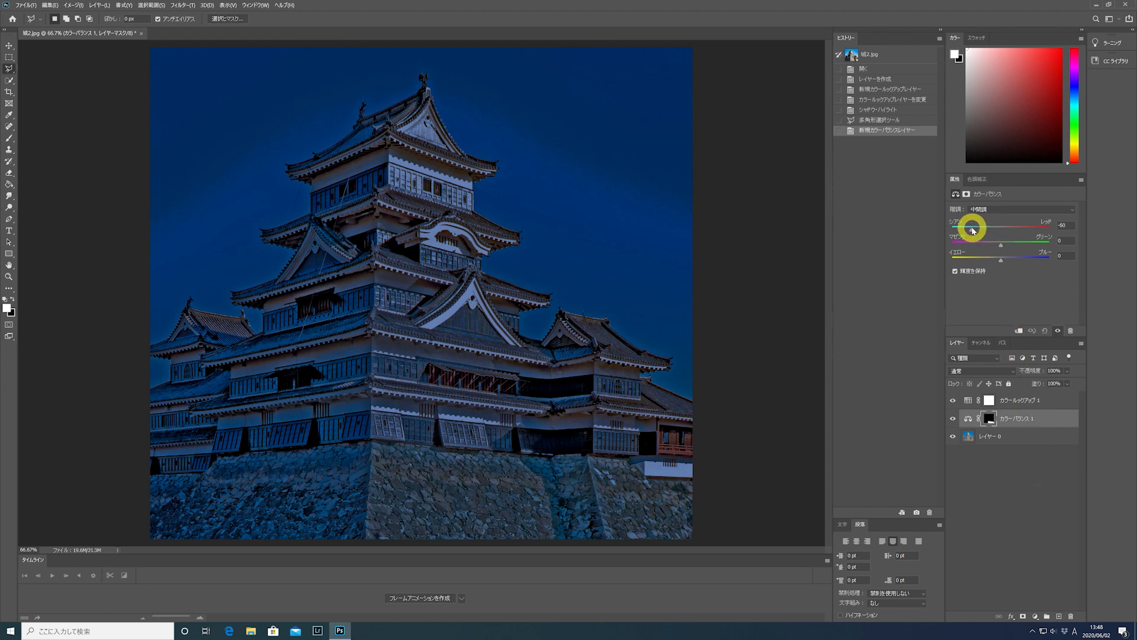
{"action": "left_click_drag", "start_coordinate": [968, 232], "coordinate": [1018, 262]}
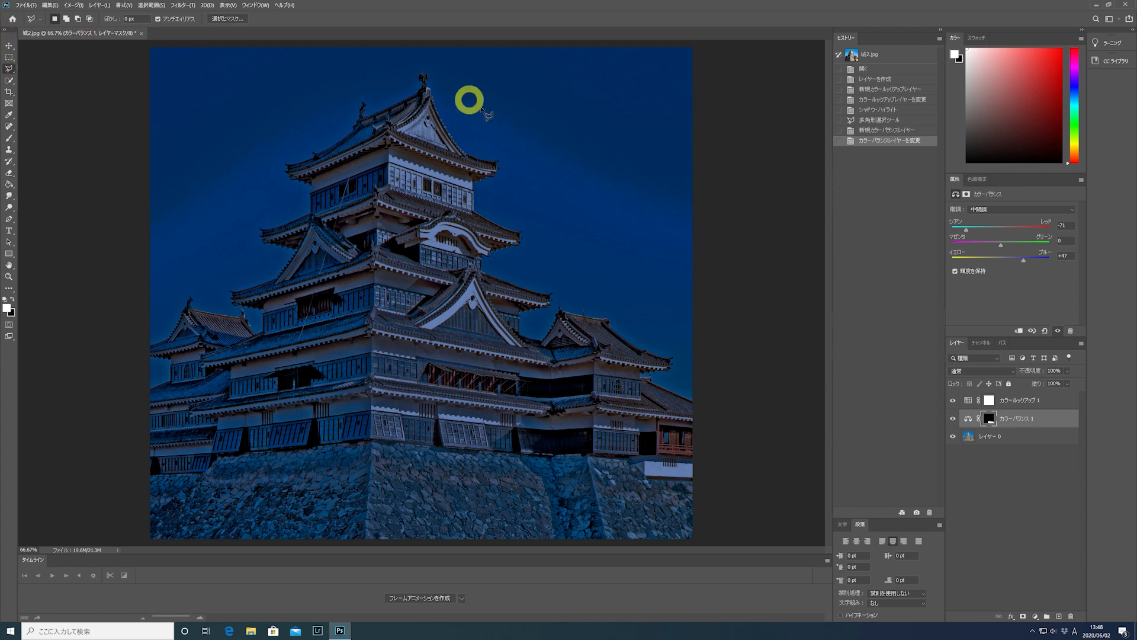
- Select the castle on the photo layer with Select Subject and subtract the sky areas around the left turret with Quick Selection
{"action": "left_click", "coordinate": [1004, 442]}
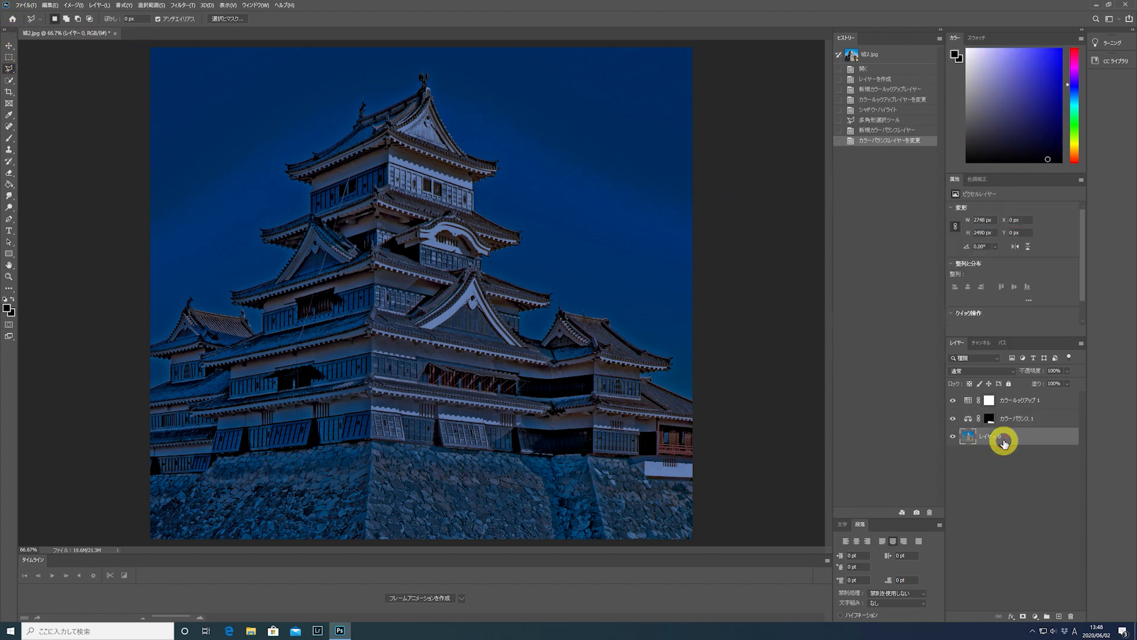
{"action": "left_click", "coordinate": [152, 5]}
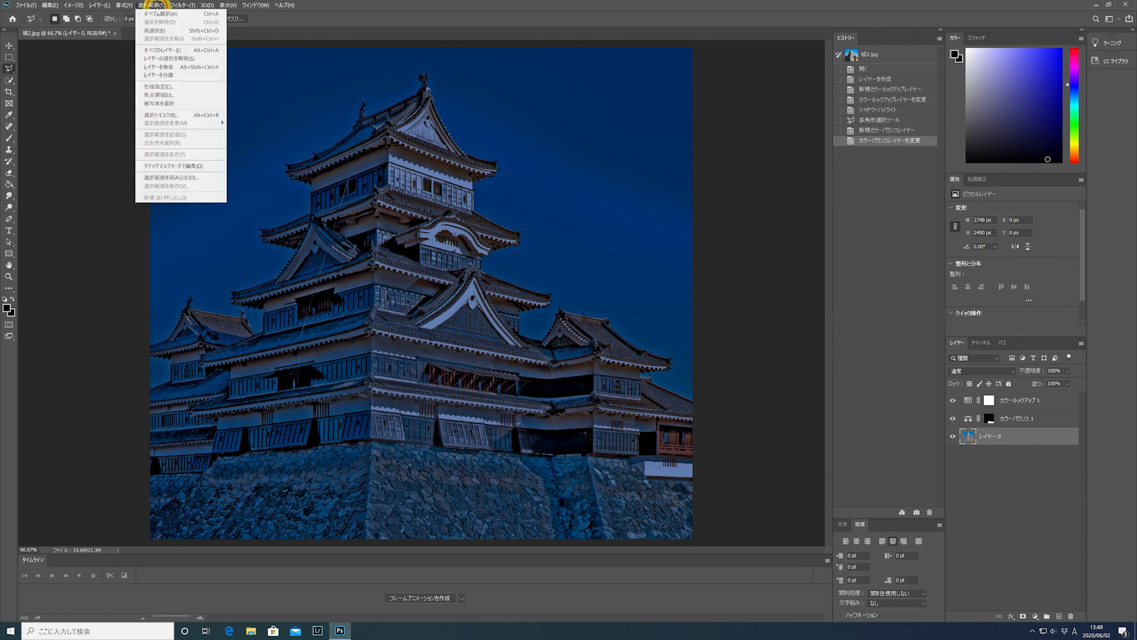
{"action": "left_click", "coordinate": [170, 103]}
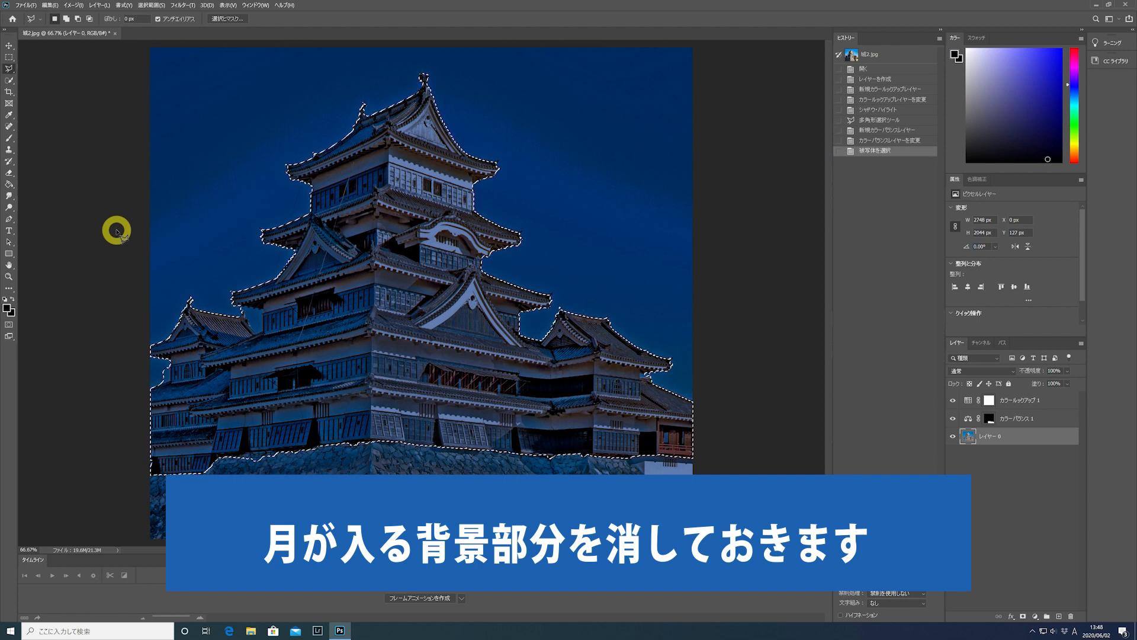
{"action": "left_click", "coordinate": [9, 79]}
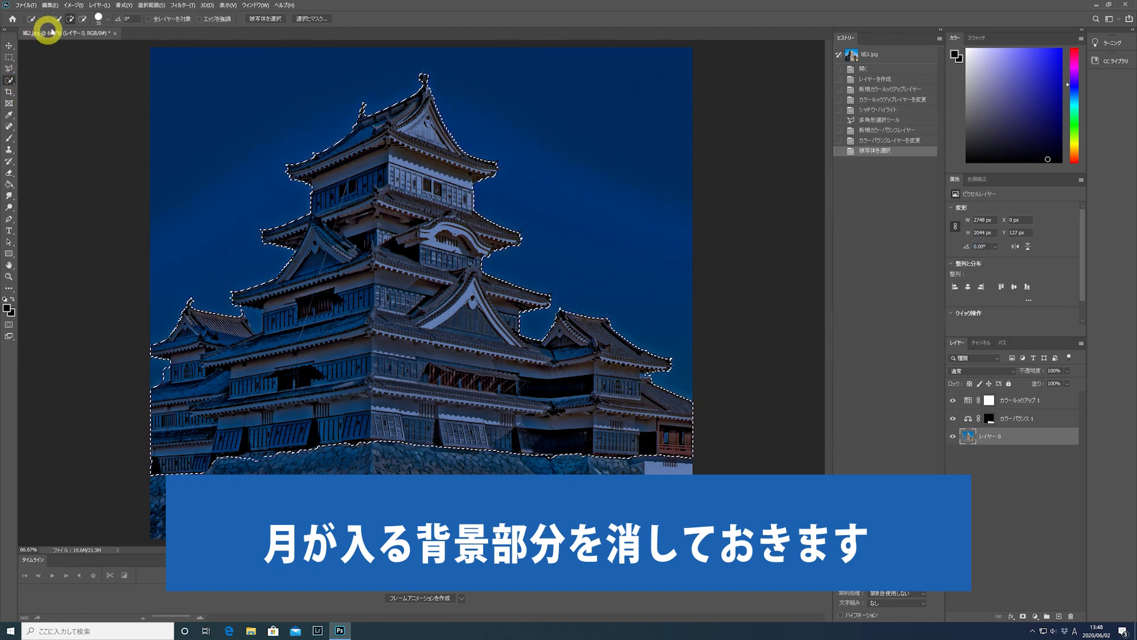
{"action": "left_click", "coordinate": [82, 19]}
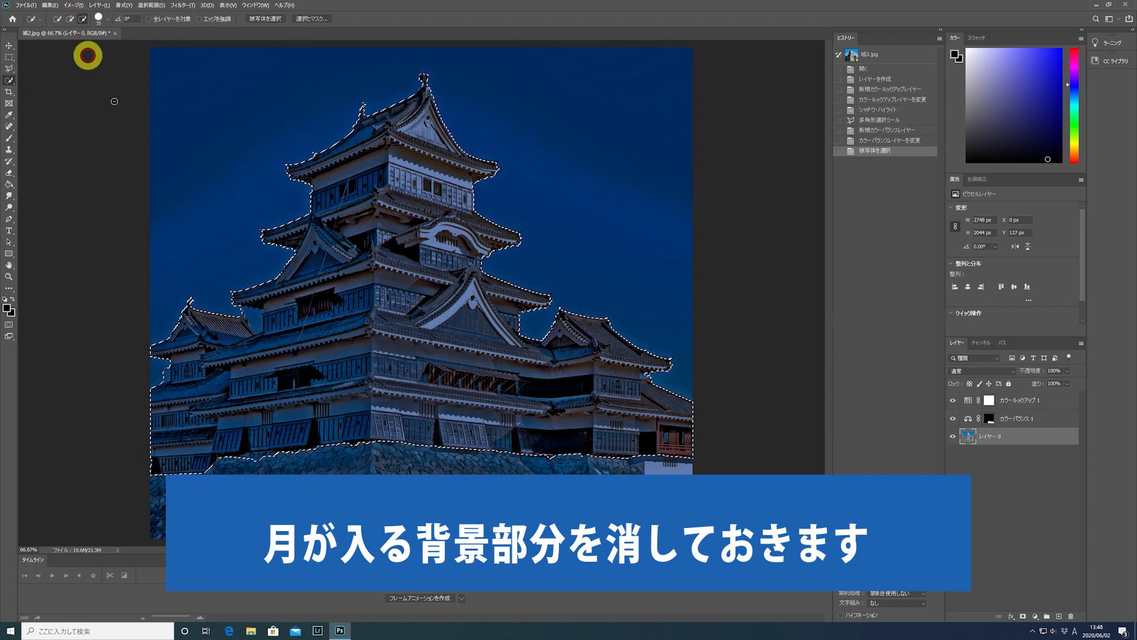
{"action": "left_click", "coordinate": [244, 311]}
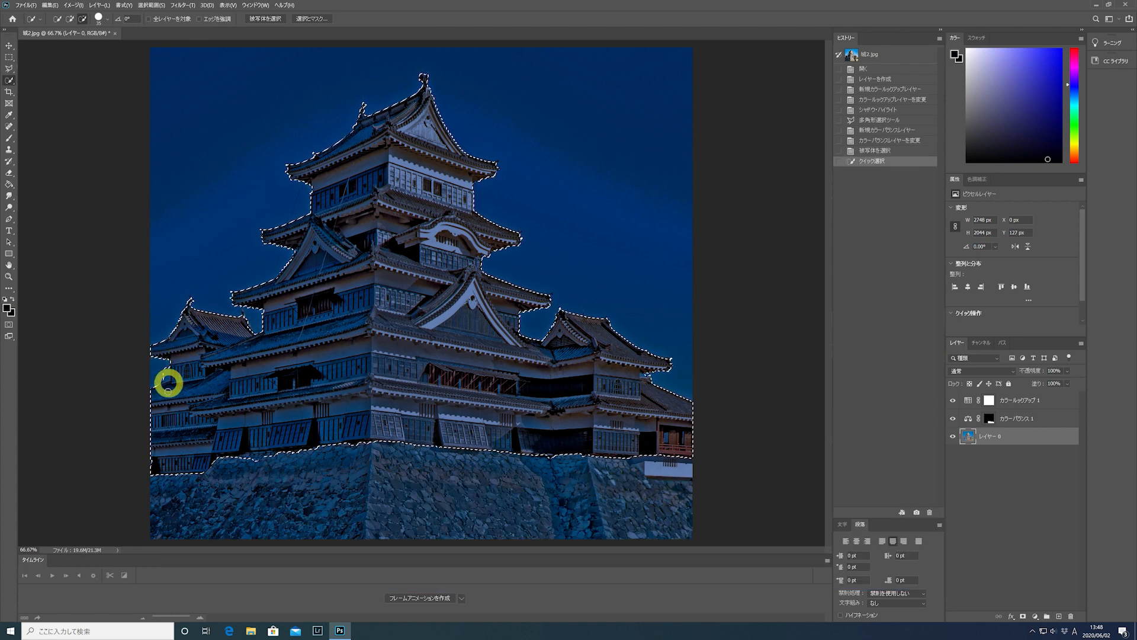
{"action": "left_click_drag", "start_coordinate": [166, 374], "coordinate": [155, 379]}
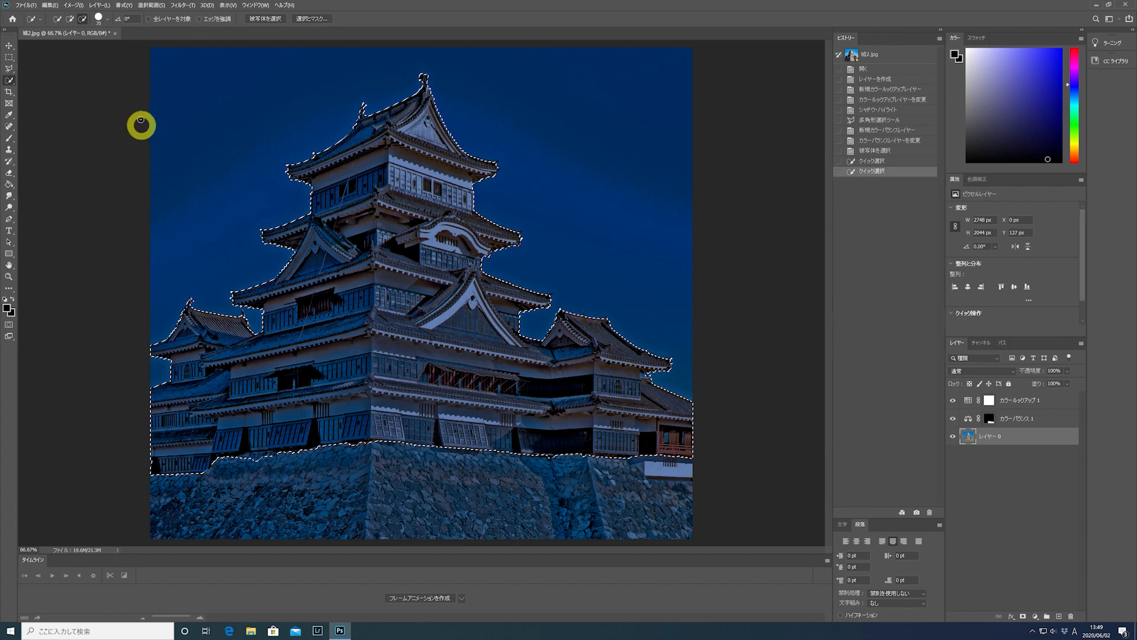
- Add the whole stone base to the castle selection with Quick Selection and subtract the sky beside the right turret's roof
{"action": "left_click", "coordinate": [70, 22]}
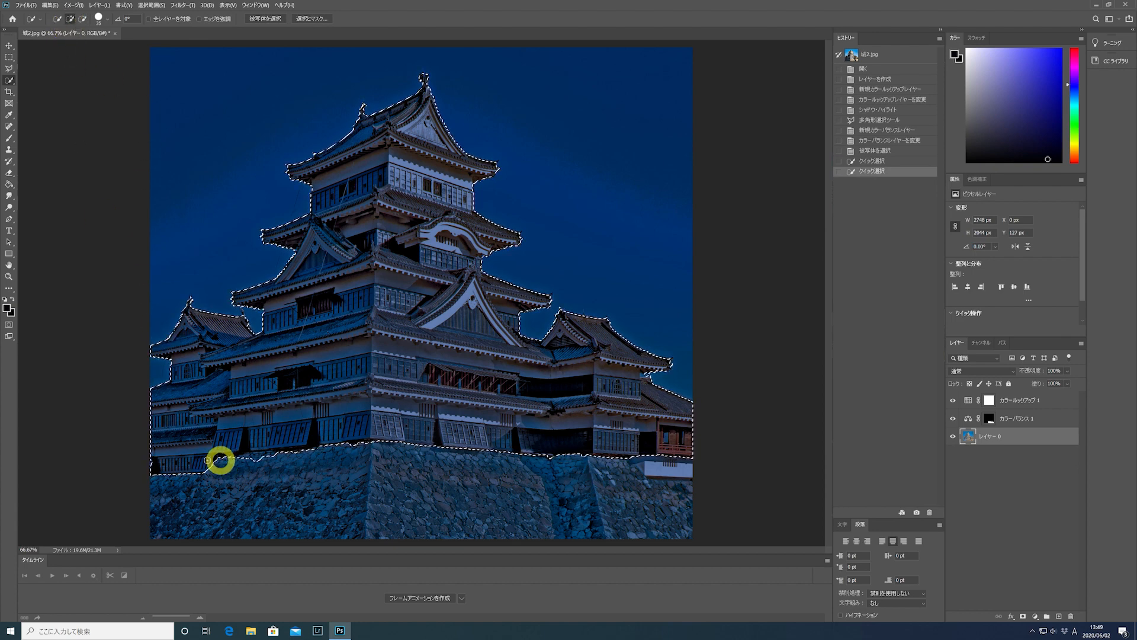
{"action": "mouse_move", "coordinate": [258, 492]}
{"action": "left_mouse_down"}
{"action": "mouse_move", "coordinate": [329, 512]}
{"action": "mouse_move", "coordinate": [313, 446]}
{"action": "mouse_move", "coordinate": [533, 457]}
{"action": "mouse_move", "coordinate": [443, 464]}
{"action": "mouse_move", "coordinate": [397, 446]}
{"action": "mouse_move", "coordinate": [441, 455]}
{"action": "mouse_move", "coordinate": [471, 496]}
{"action": "mouse_move", "coordinate": [477, 451]}
{"action": "mouse_move", "coordinate": [445, 448]}
{"action": "mouse_move", "coordinate": [506, 447]}
{"action": "mouse_move", "coordinate": [471, 451]}
{"action": "mouse_move", "coordinate": [531, 482]}
{"action": "mouse_move", "coordinate": [641, 486]}
{"action": "mouse_move", "coordinate": [631, 455]}
{"action": "left_mouse_up"}
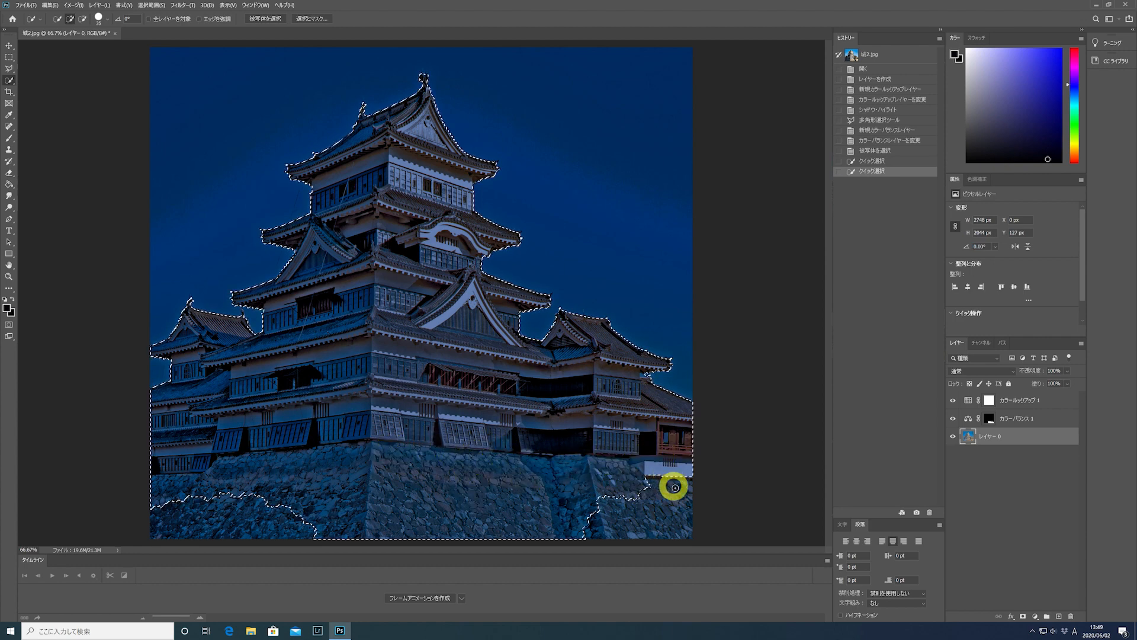
{"action": "mouse_move", "coordinate": [684, 509]}
{"action": "left_mouse_down"}
{"action": "mouse_move", "coordinate": [562, 496]}
{"action": "mouse_move", "coordinate": [272, 509]}
{"action": "mouse_move", "coordinate": [195, 536]}
{"action": "left_mouse_up"}
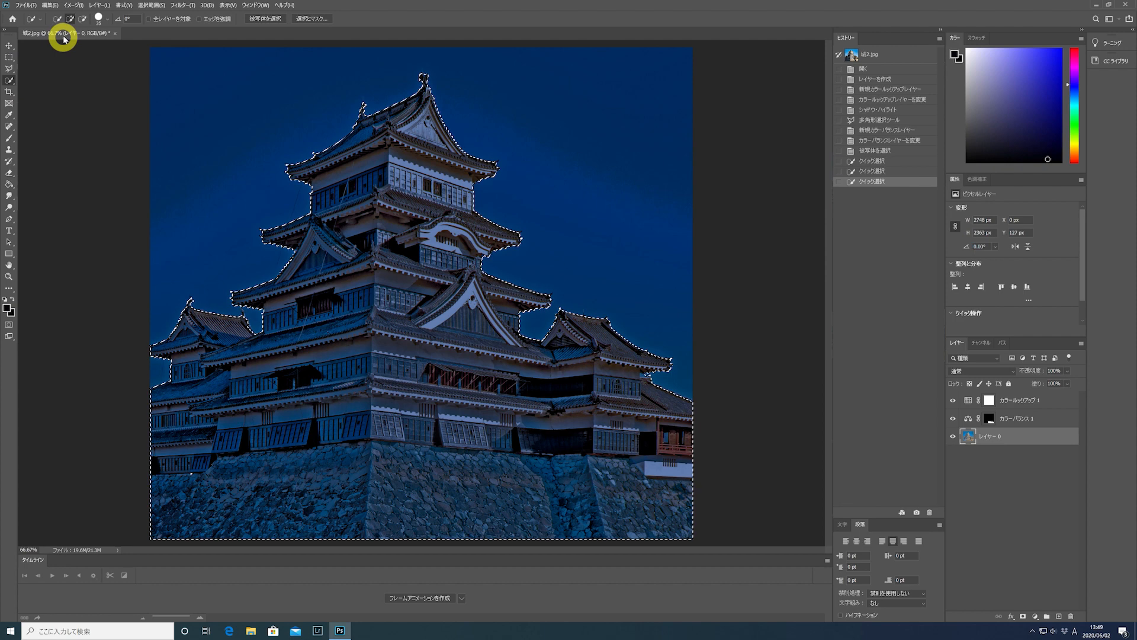
{"action": "left_click", "coordinate": [84, 21]}
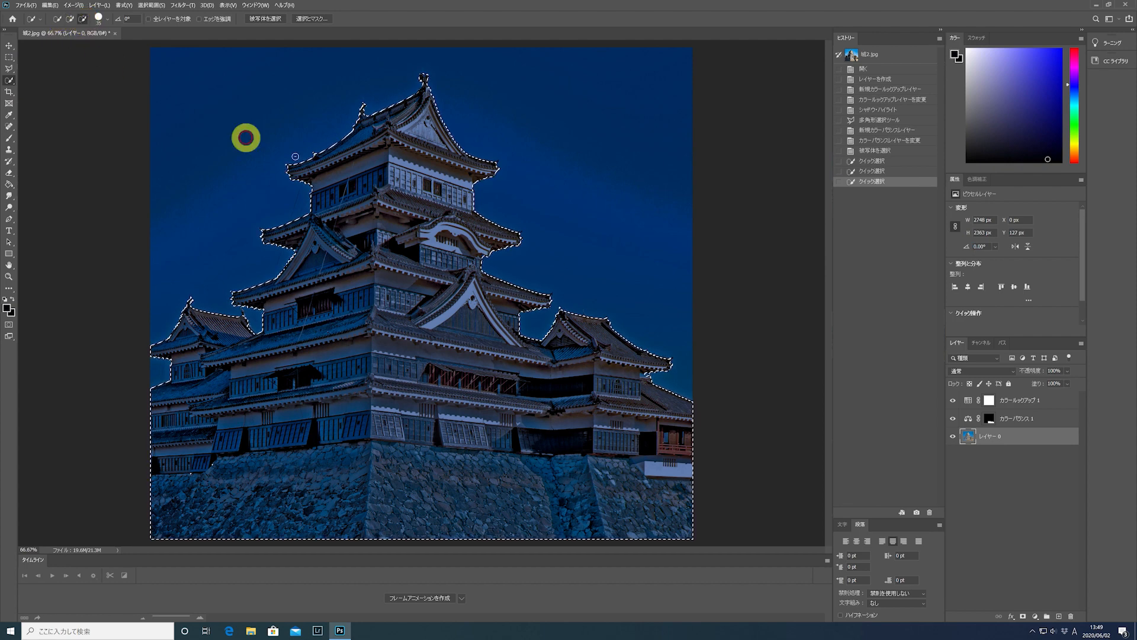
{"action": "left_click", "coordinate": [646, 375]}
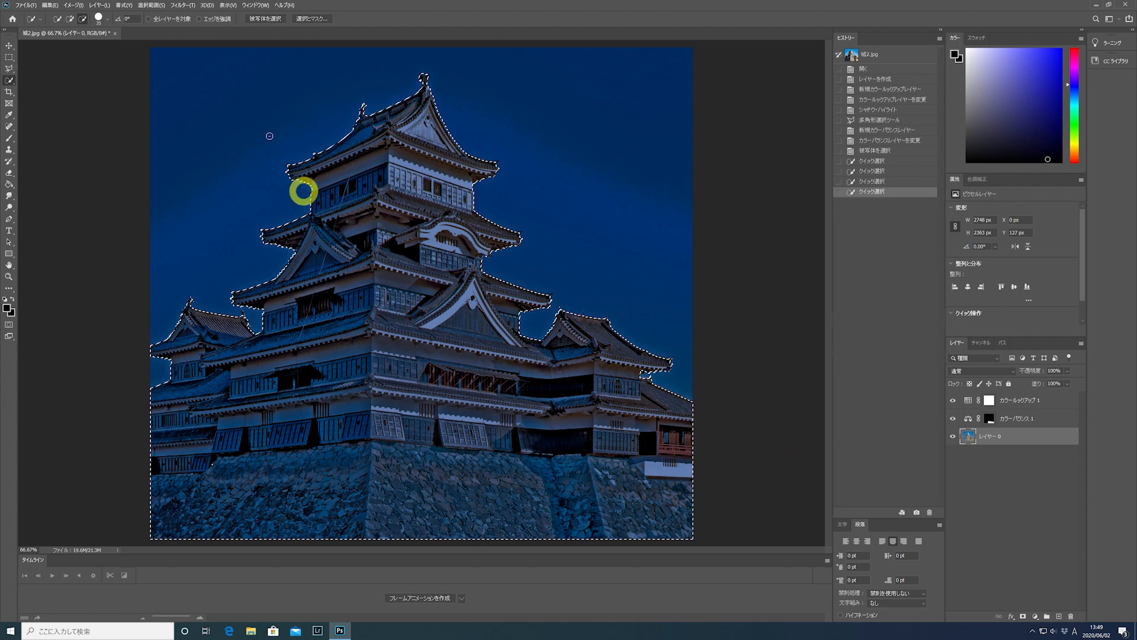
- Invert the castle selection and delete the sky from the photo layer
{"action": "left_click", "coordinate": [152, 5]}
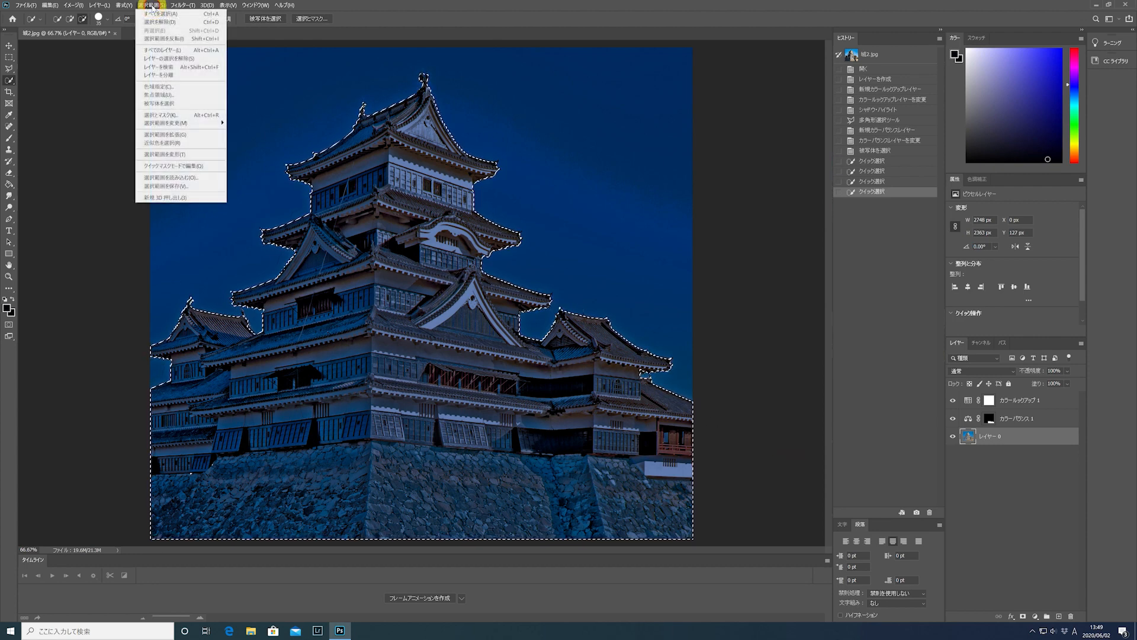
{"action": "left_click", "coordinate": [158, 38]}
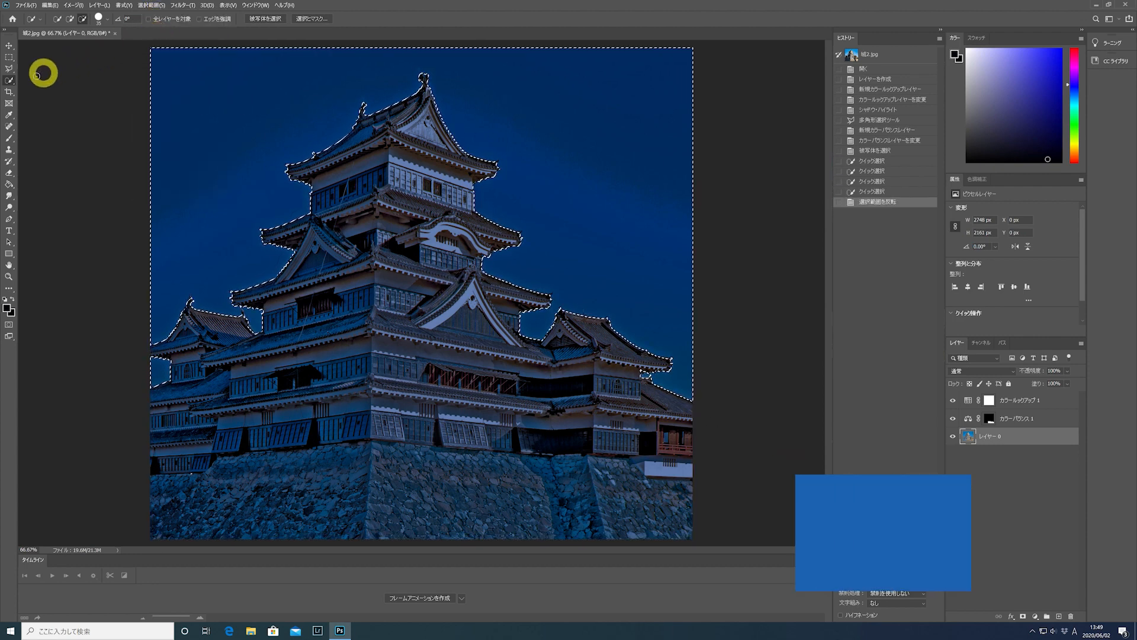
{"action": "key", "text": "Delete"}
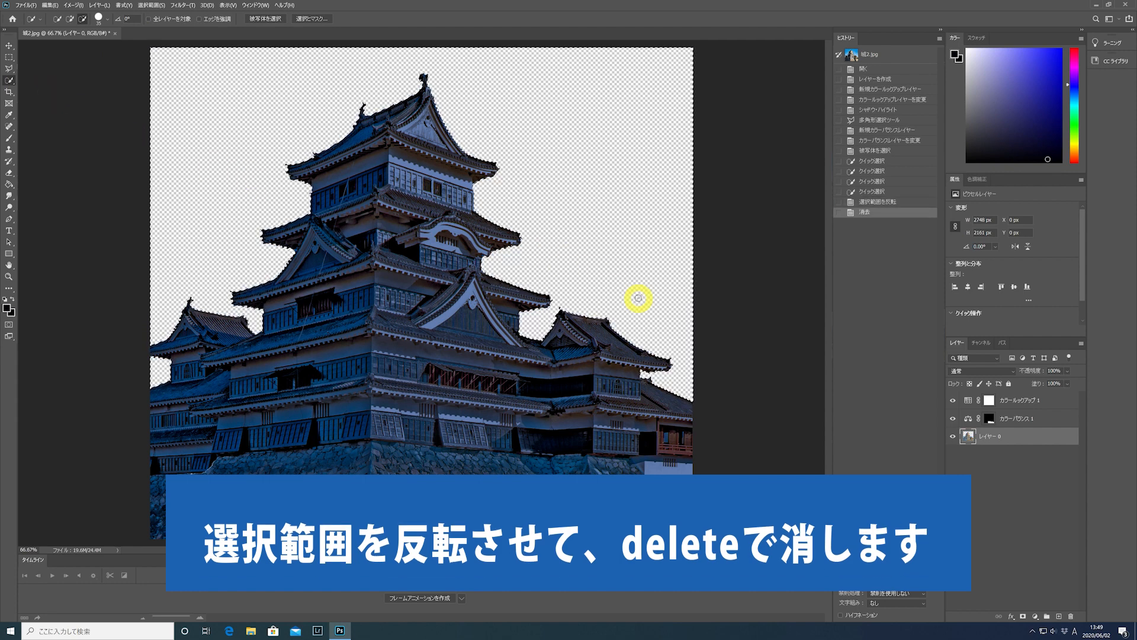
- Merge the castle photo layer with its Color Balance and Color Lookup adjustment layers into one layer
{"action": "left_click", "coordinate": [991, 495]}
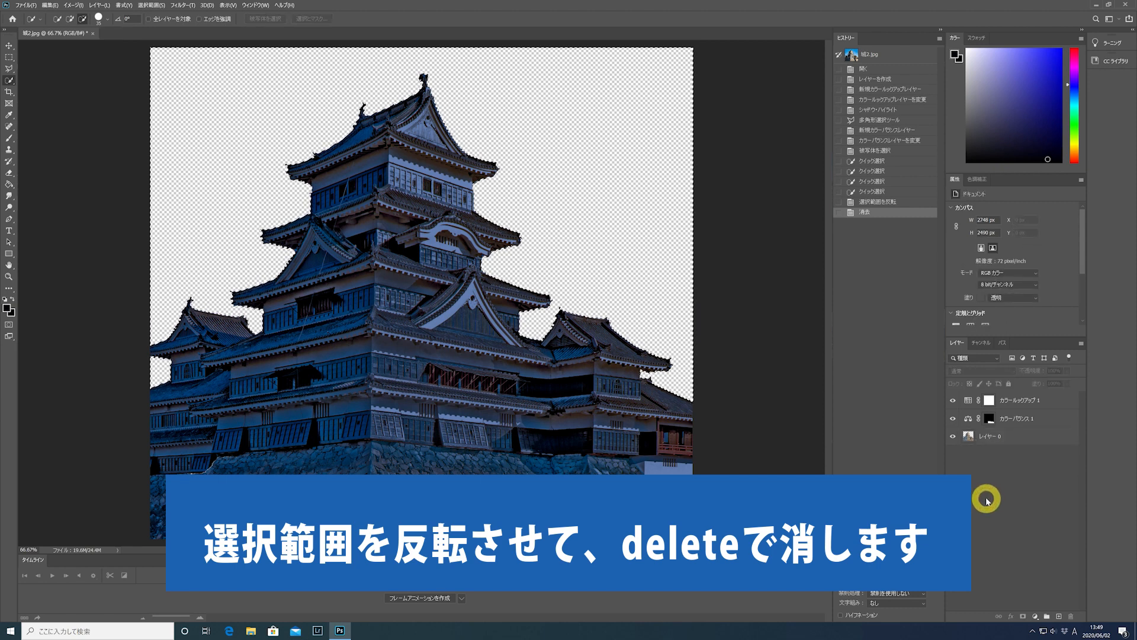
{"action": "left_click", "coordinate": [1023, 435]}
{"action": "key", "text": "ctrl+F9"}
{"action": "left_click", "coordinate": [1025, 401], "text": "shift"}
{"action": "right_click", "coordinate": [1025, 397]}
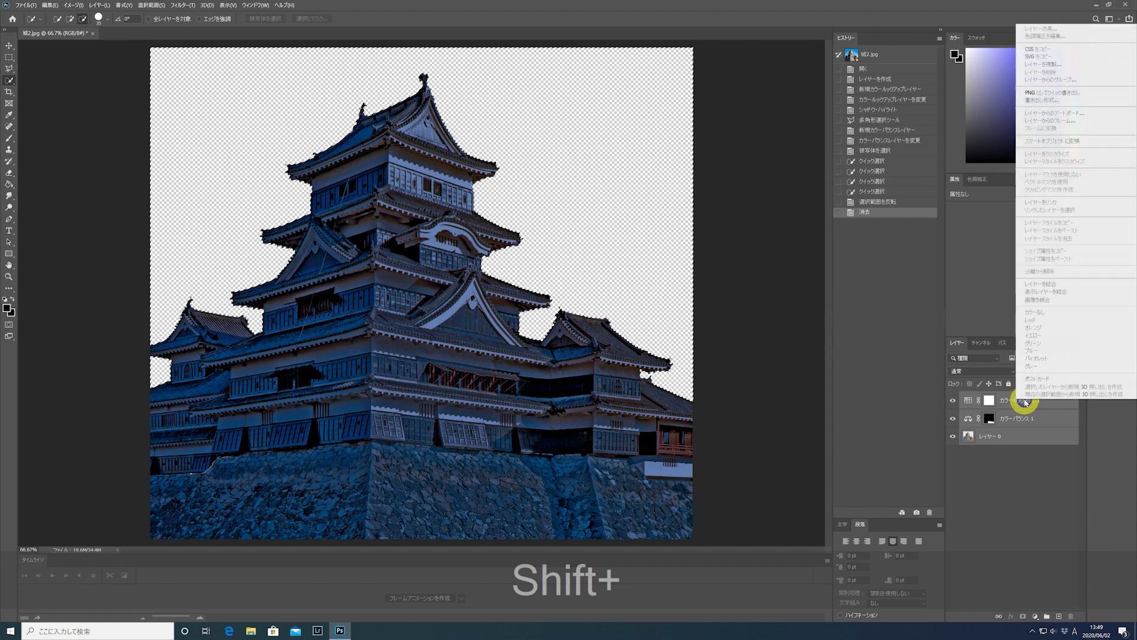
{"action": "left_click", "coordinate": [1034, 285]}
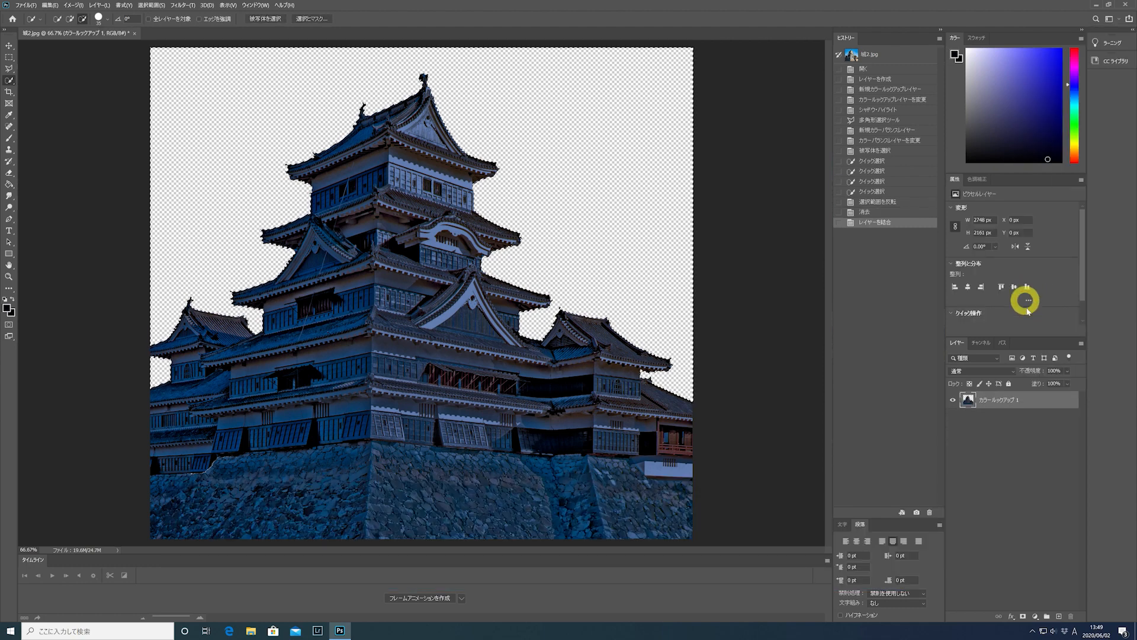
- Open the moon photo DSC01129.jpg
{"action": "left_click", "coordinate": [23, 7]}
{"action": "left_click", "coordinate": [25, 22]}
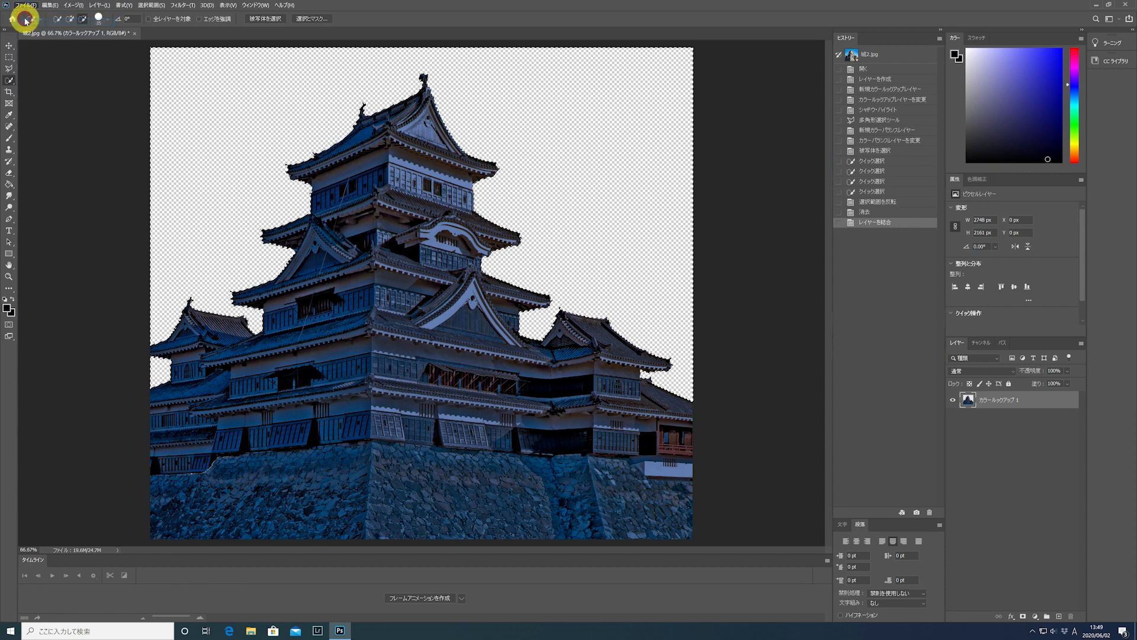
{"action": "left_click", "coordinate": [103, 146]}
{"action": "left_click", "coordinate": [274, 268]}
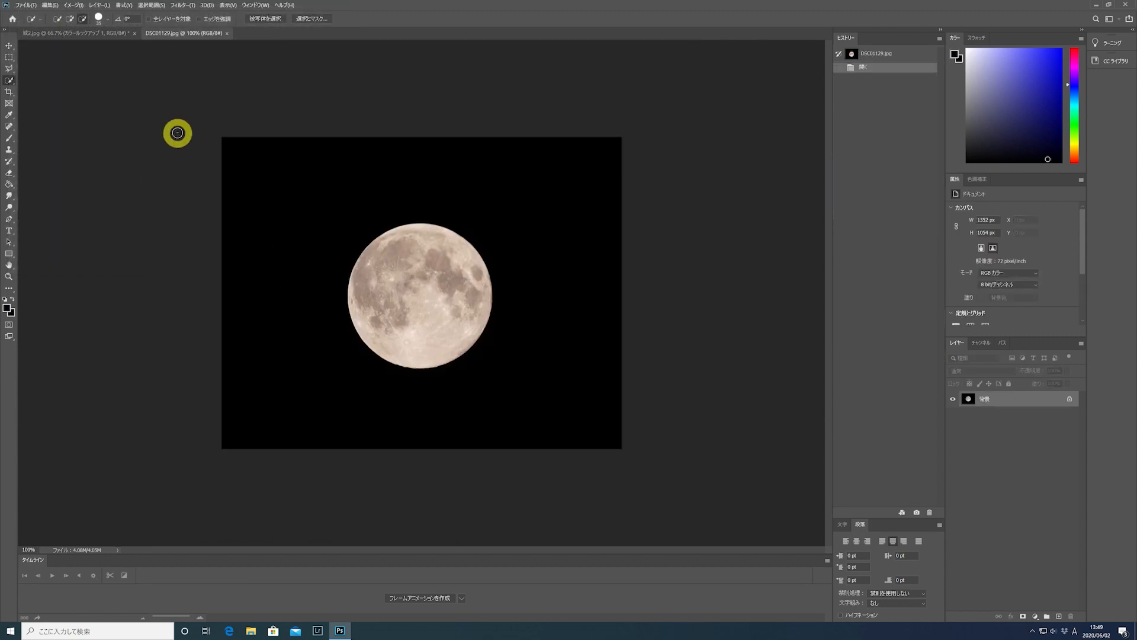
- Select the moon with Select Subject and move it into the cut-out castle image, in the empty area right of the tower
{"action": "left_click", "coordinate": [151, 6]}
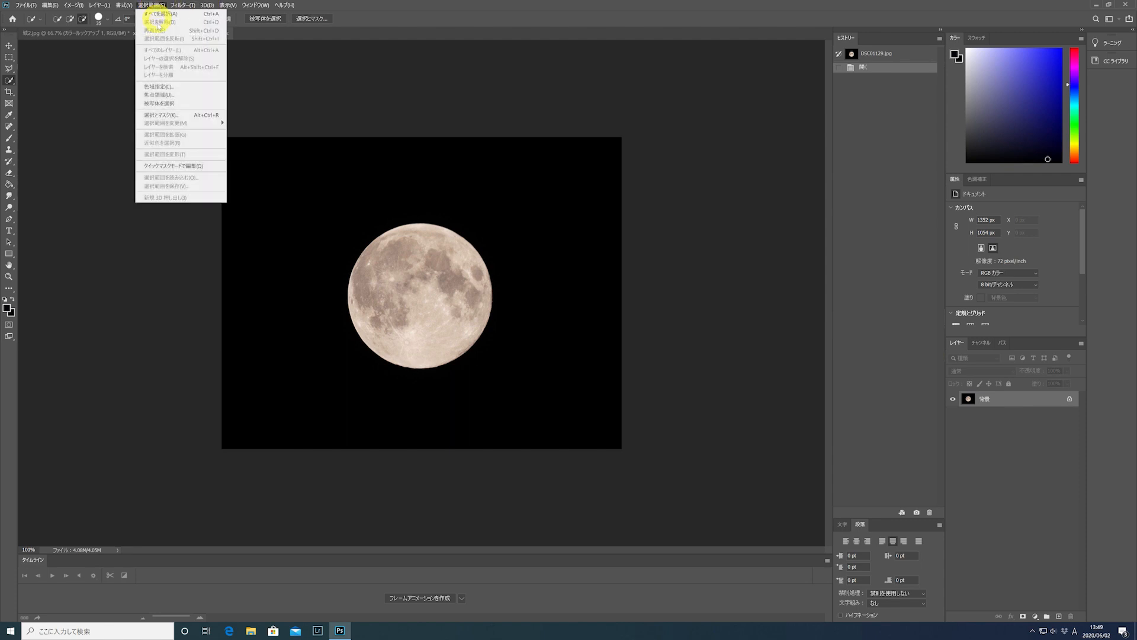
{"action": "left_click", "coordinate": [168, 105]}
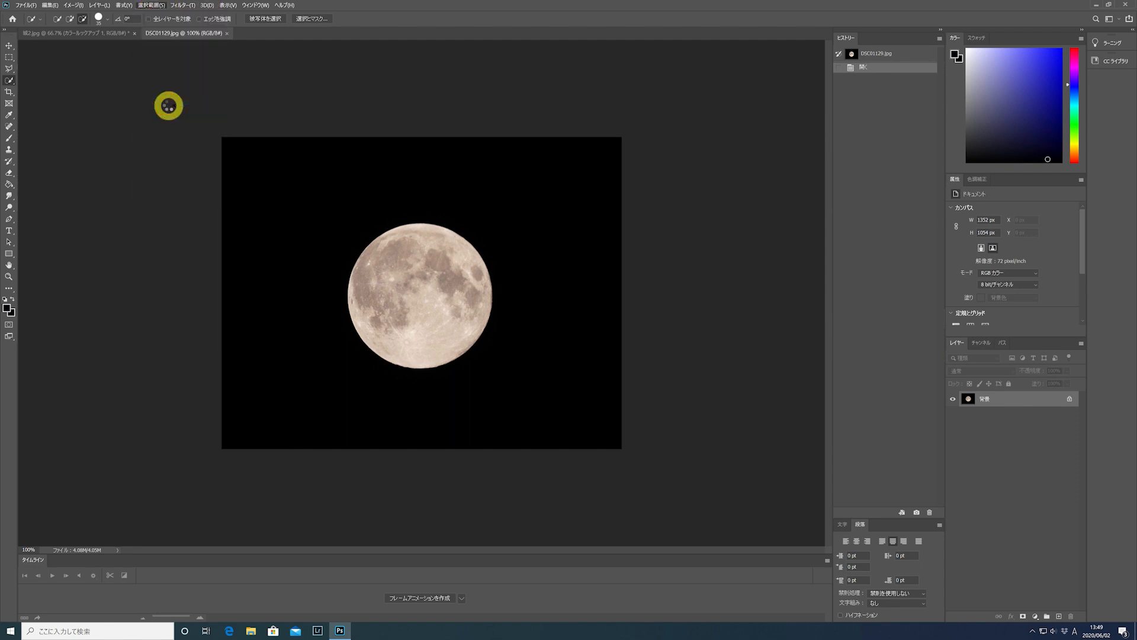
{"action": "left_click", "coordinate": [9, 45]}
{"action": "left_click_drag", "start_coordinate": [424, 305], "coordinate": [377, 93]}
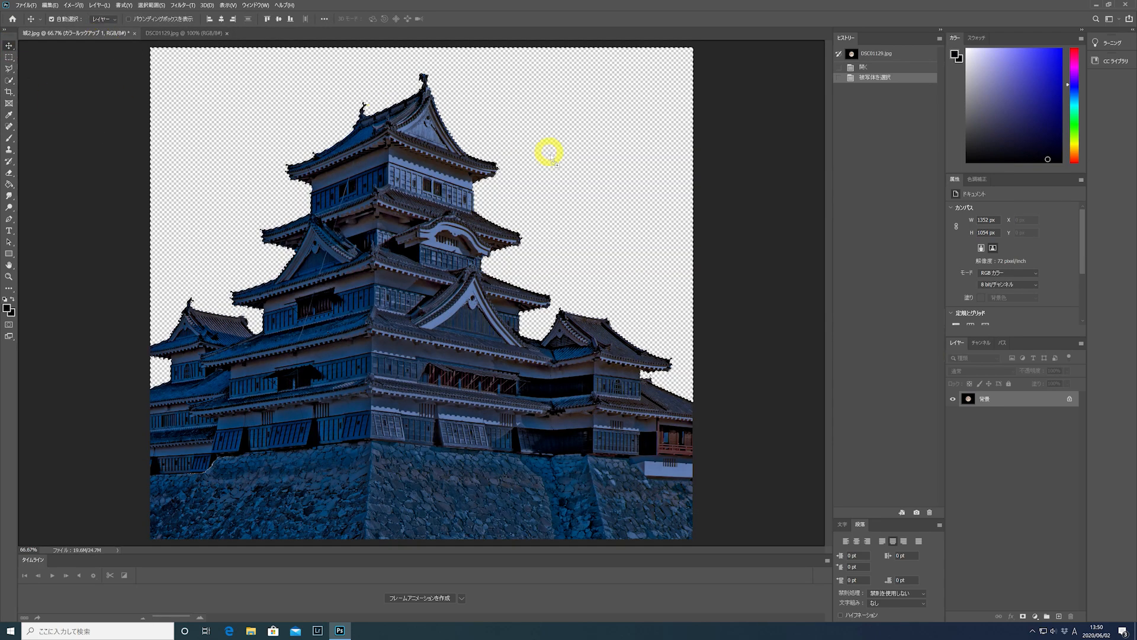
{"action": "left_click_drag", "start_coordinate": [574, 174], "coordinate": [574, 172]}
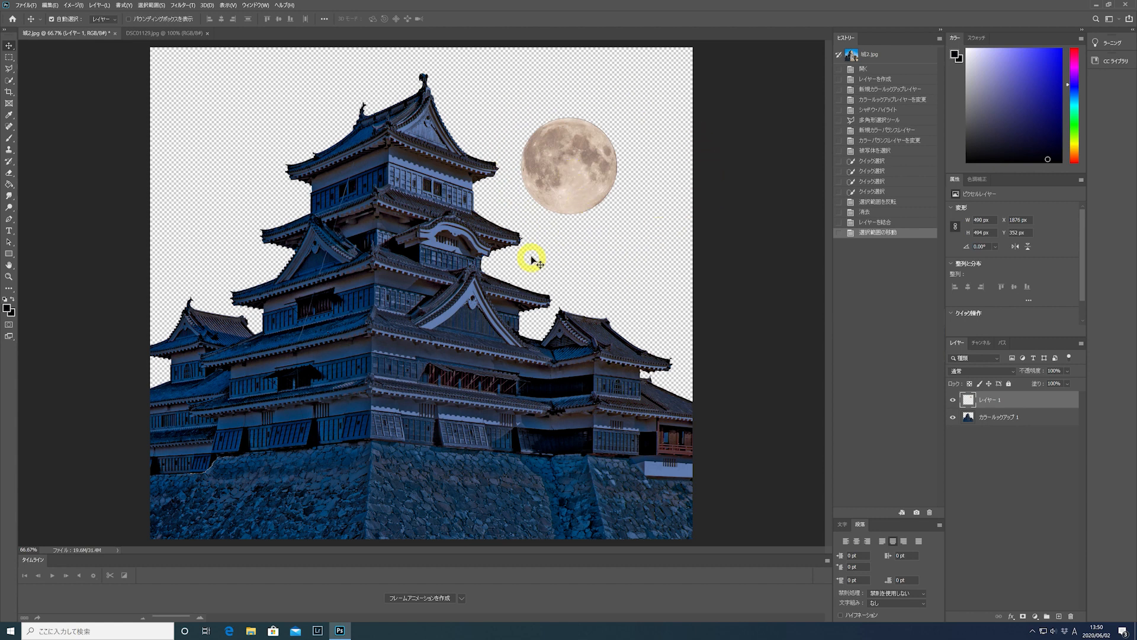
- Scale the moon layer up to about 273% and move it to the upper-left corner of the image, overlapping the castle tower
{"action": "left_click", "coordinate": [50, 5]}
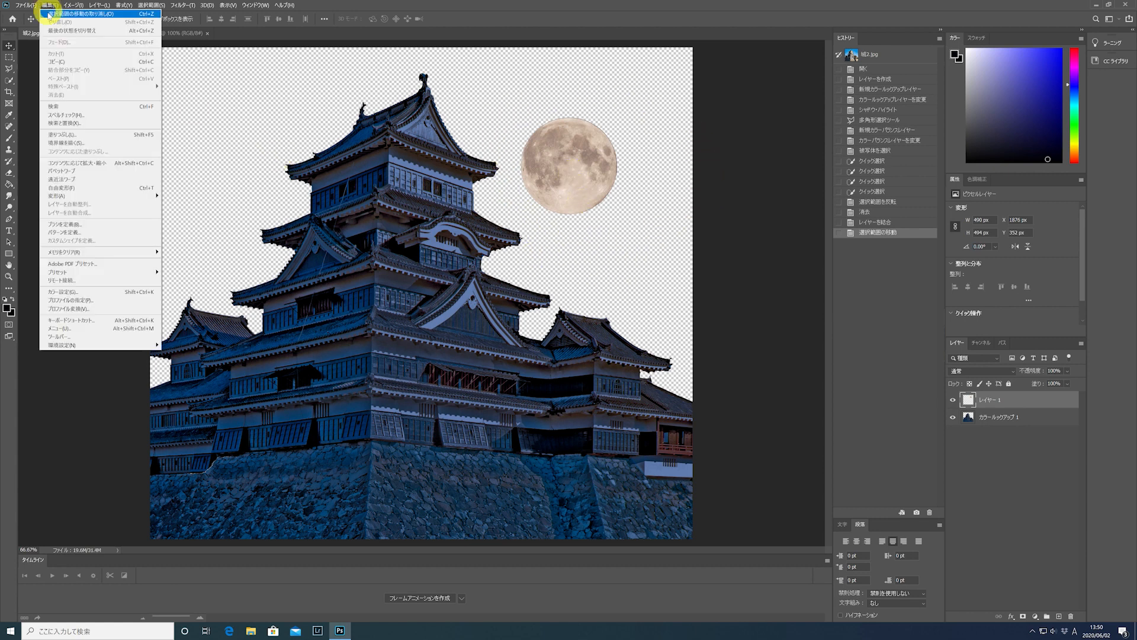
{"action": "mouse_move", "coordinate": [151, 197]}
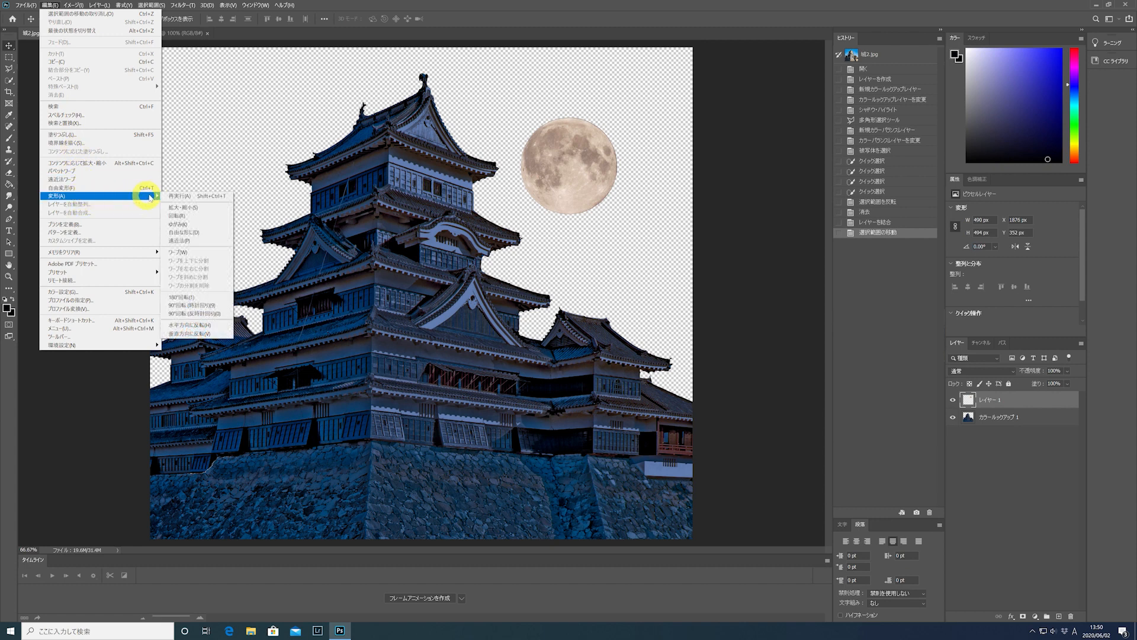
{"action": "left_click", "coordinate": [190, 208]}
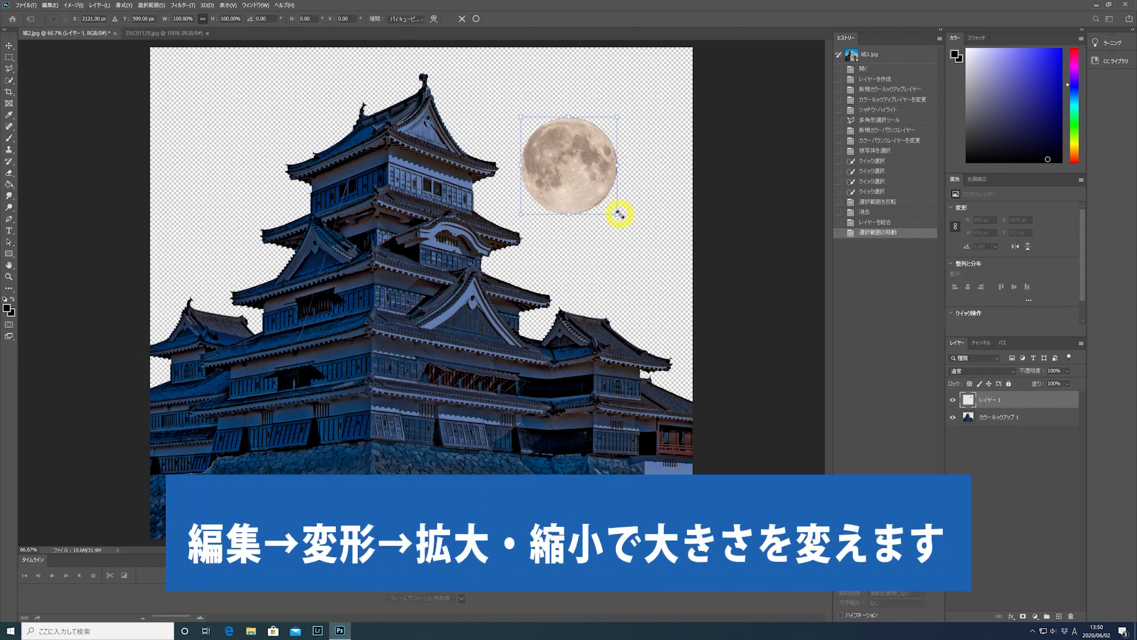
{"action": "left_click_drag", "start_coordinate": [617, 214], "coordinate": [828, 340]}
{"action": "left_click_drag", "start_coordinate": [574, 259], "coordinate": [242, 199]}
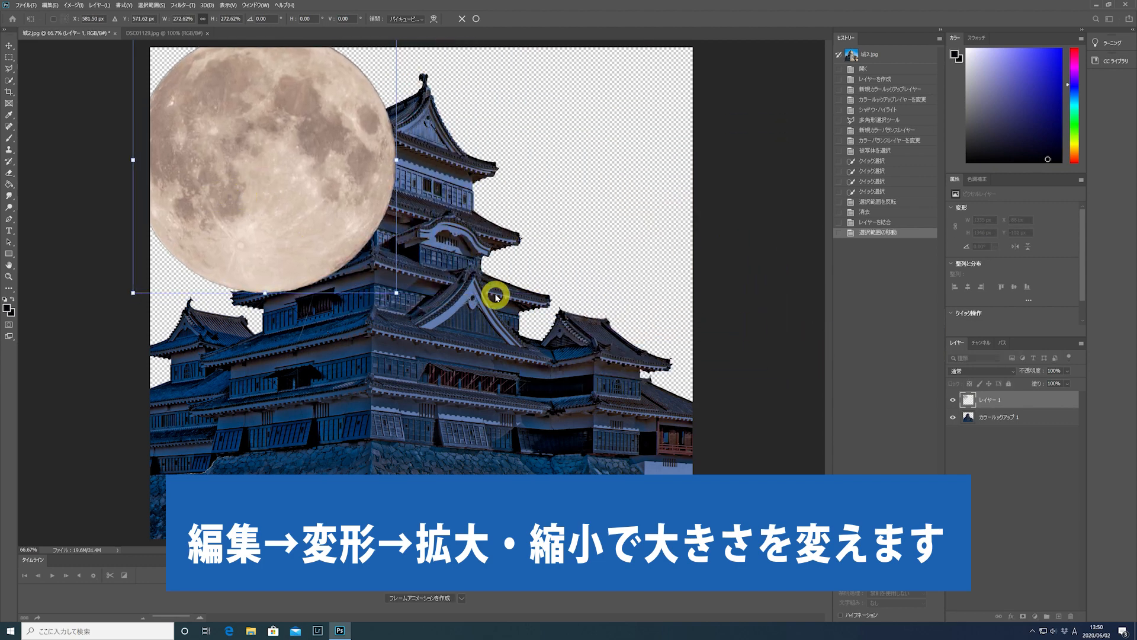
- Place the moon layer below the castle layer and shift the moon slightly to the left
{"action": "left_click_drag", "start_coordinate": [1012, 400], "coordinate": [1010, 432]}
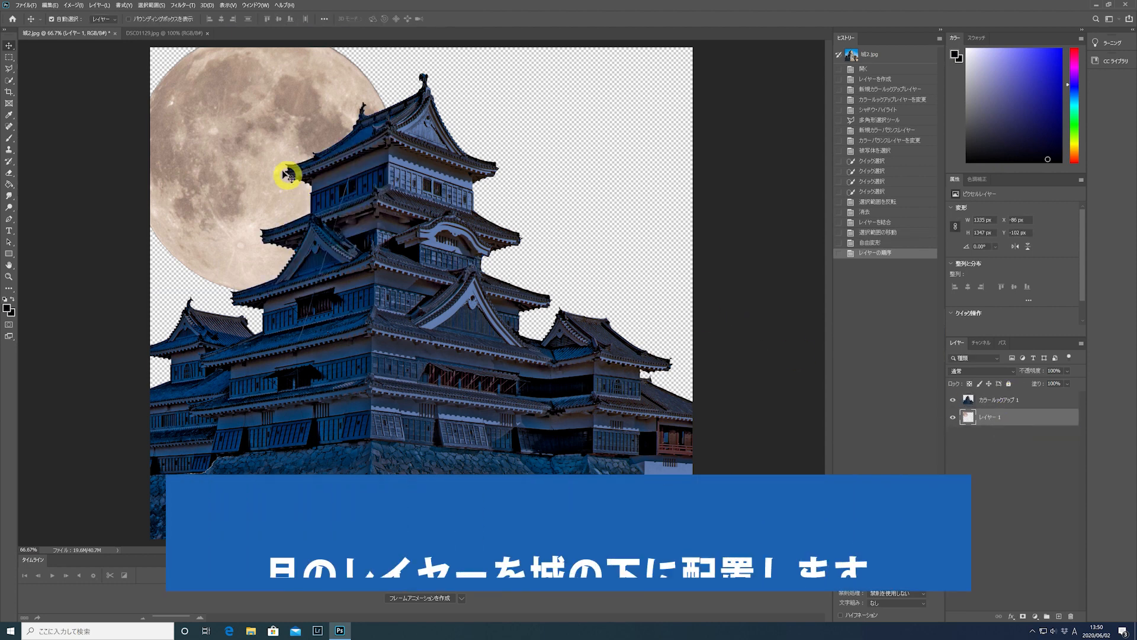
{"action": "left_click_drag", "start_coordinate": [243, 173], "coordinate": [235, 173]}
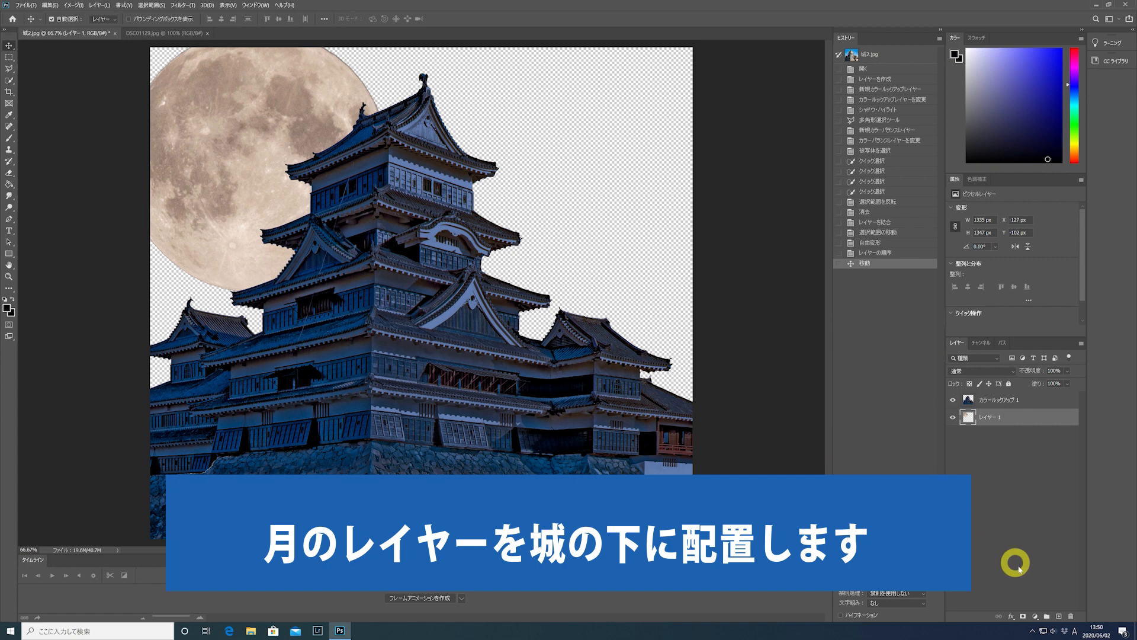
- Create a new layer above the moon layer and fill it with dark navy #070723 using the Paint Bucket tool
{"action": "left_click", "coordinate": [1060, 617]}
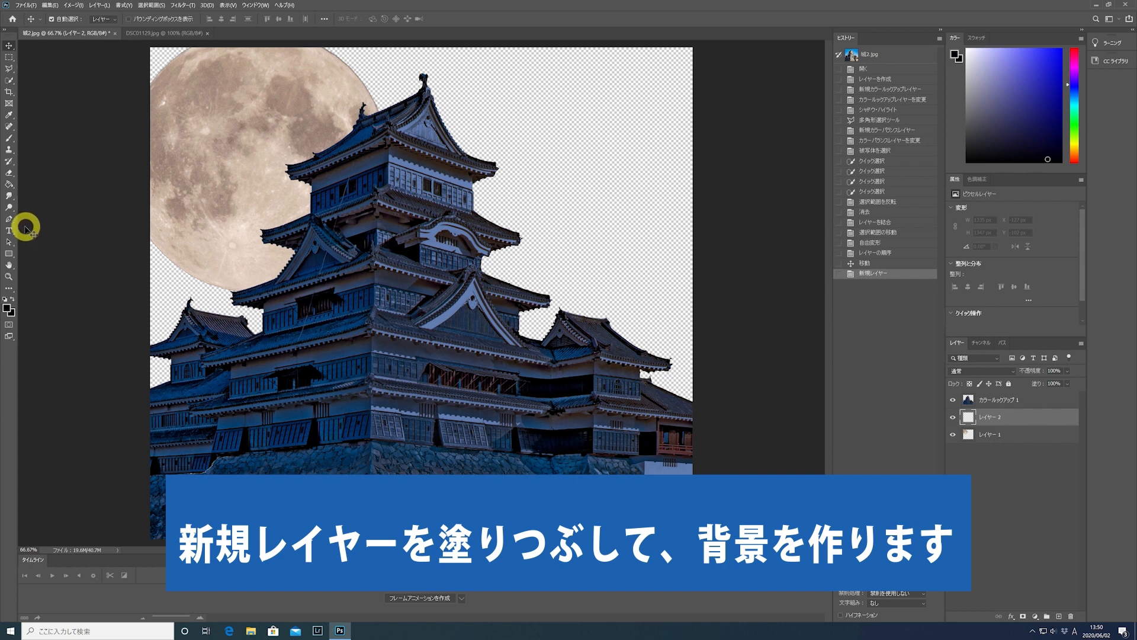
{"action": "left_click", "coordinate": [8, 185]}
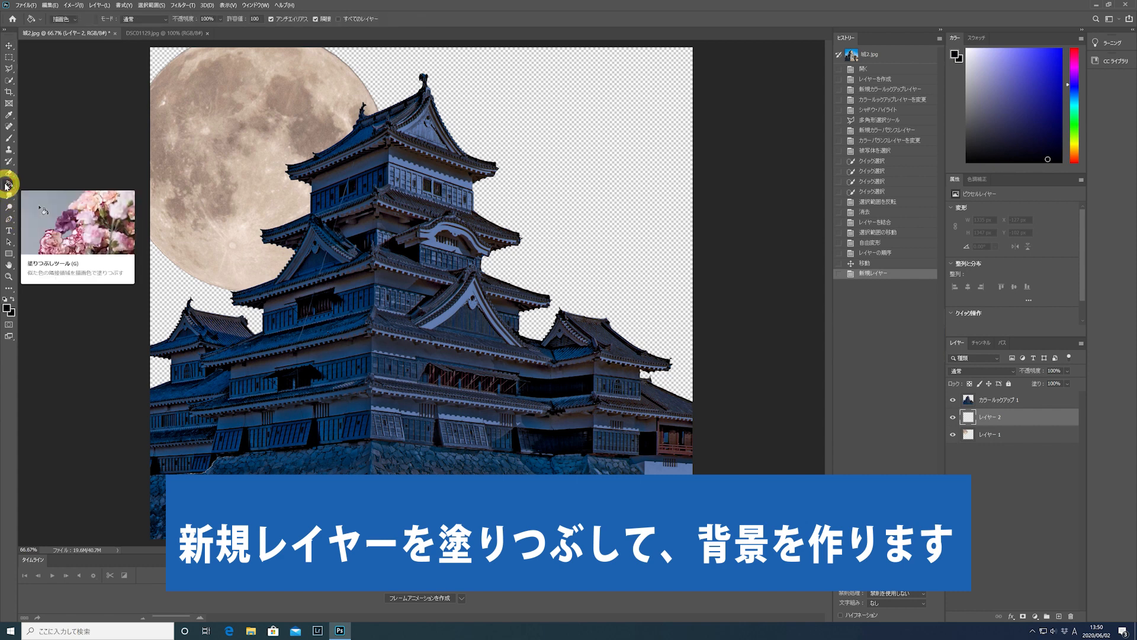
{"action": "left_click", "coordinate": [8, 309]}
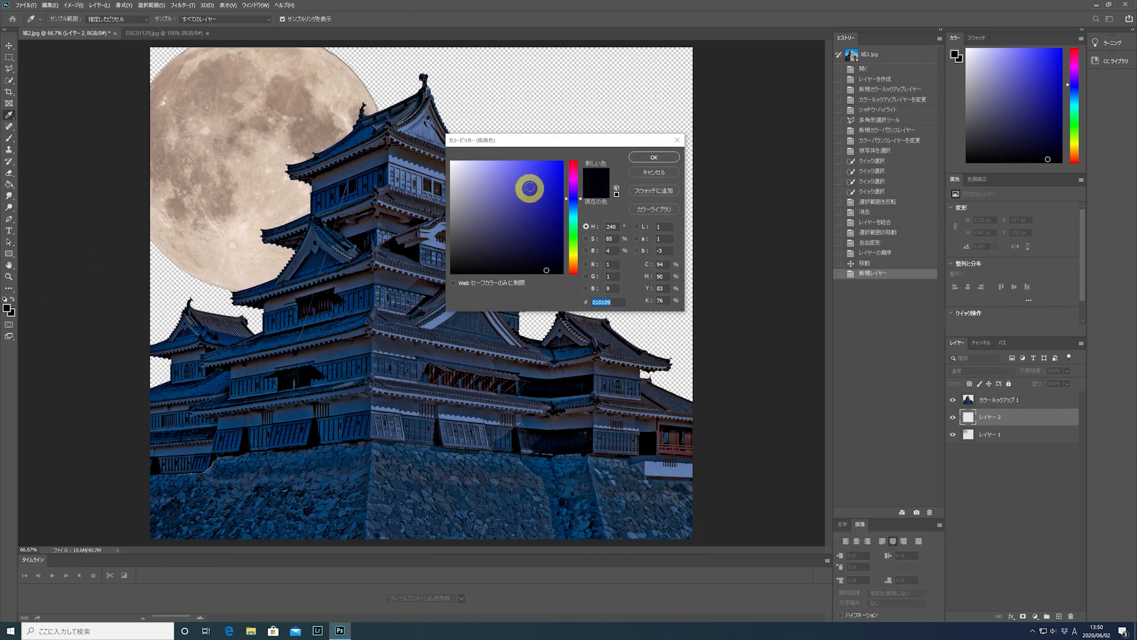
{"action": "left_click", "coordinate": [540, 258]}
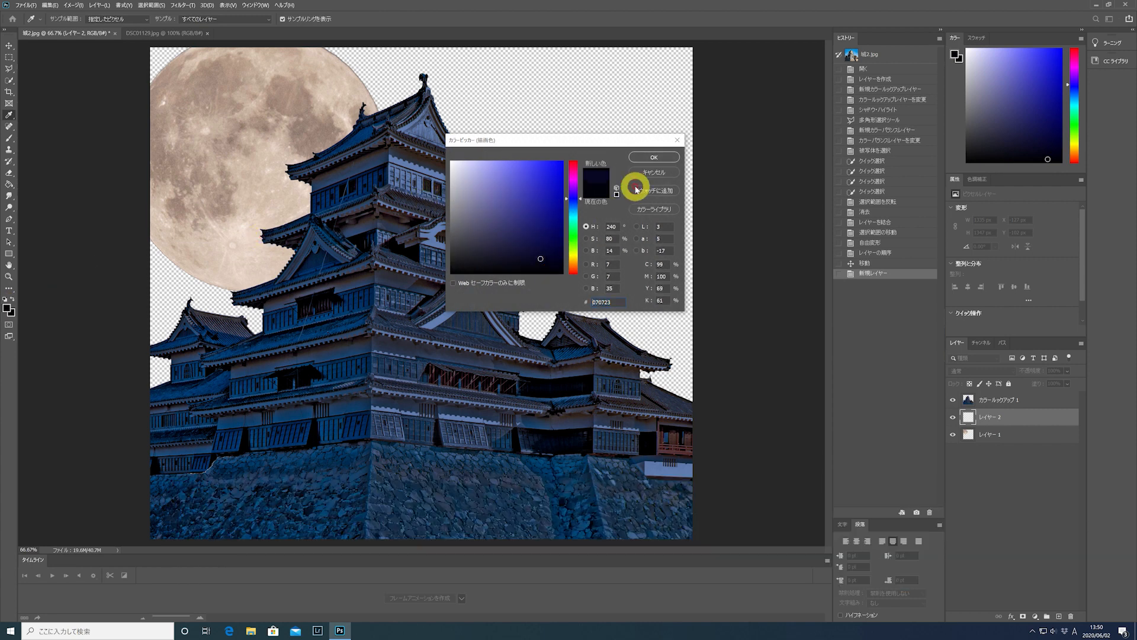
{"action": "left_click", "coordinate": [650, 158]}
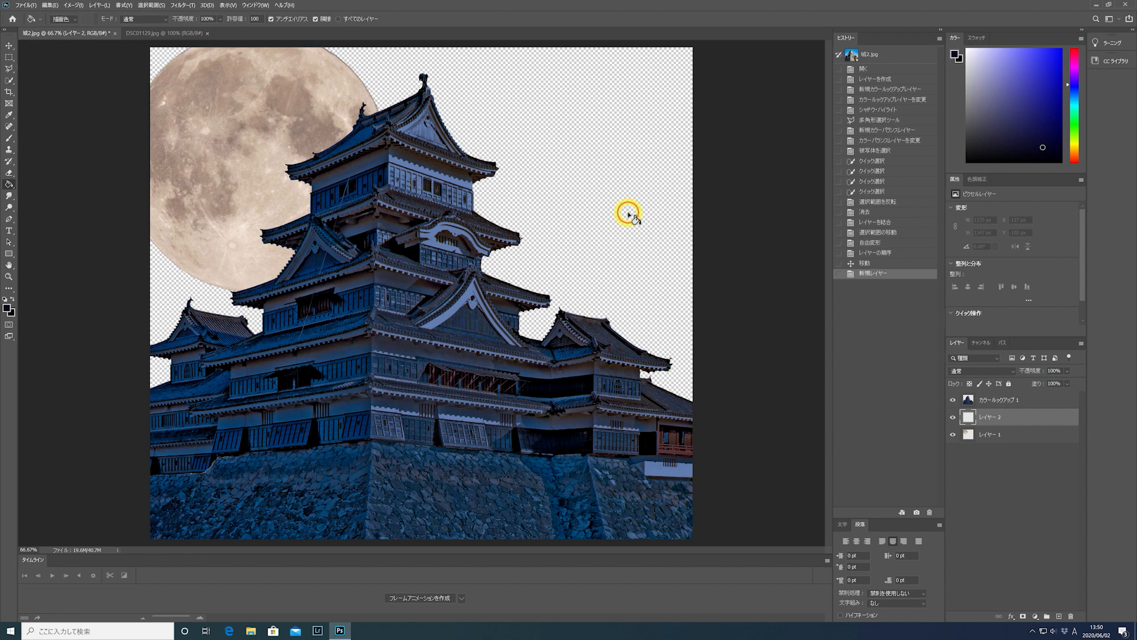
{"action": "left_click", "coordinate": [629, 214]}
- Move the navy fill layer beneath the moon layer so it serves as the night-sky background
{"action": "left_click_drag", "start_coordinate": [998, 423], "coordinate": [1015, 458]}
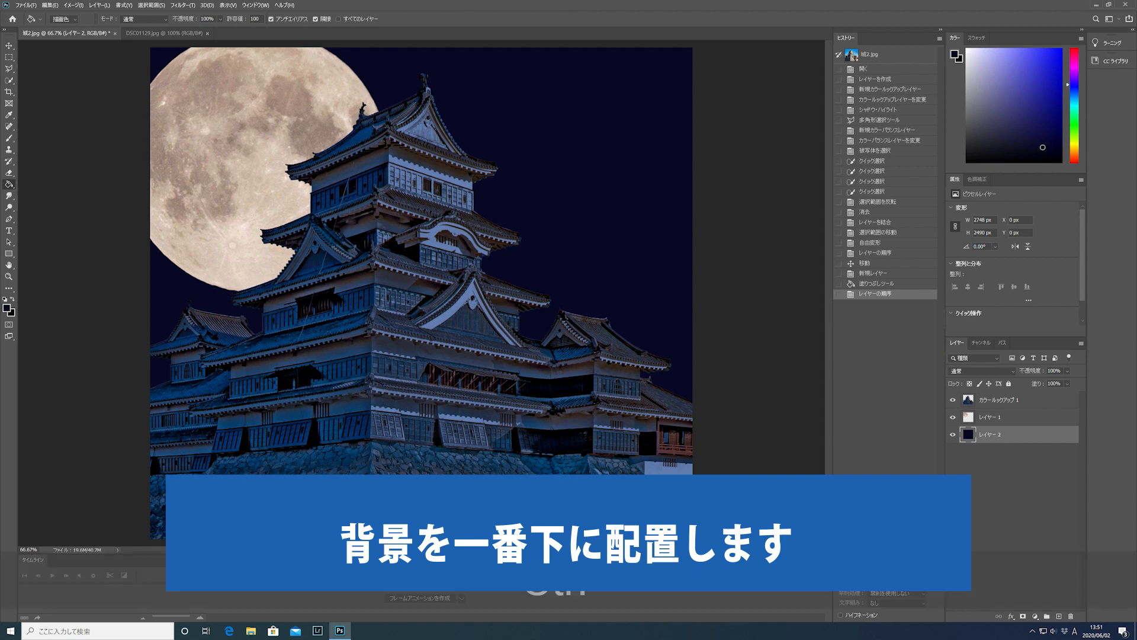
{"action": "key", "text": "ctrl+minus"}
{"action": "key", "text": "ctrl+minus"}
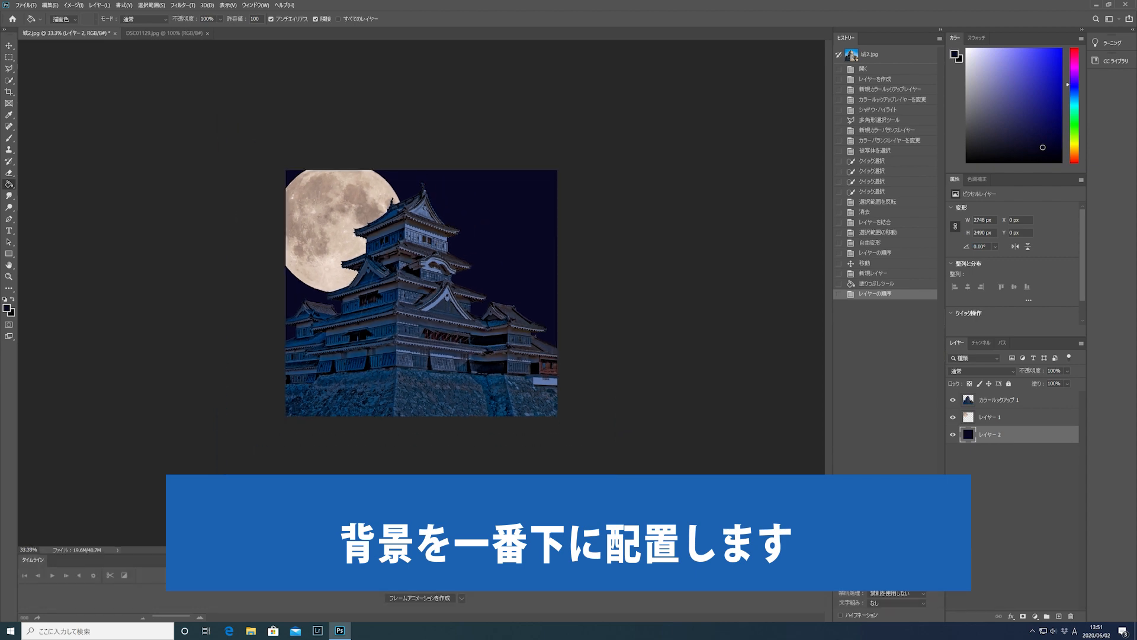
{"action": "left_click", "coordinate": [782, 502]}
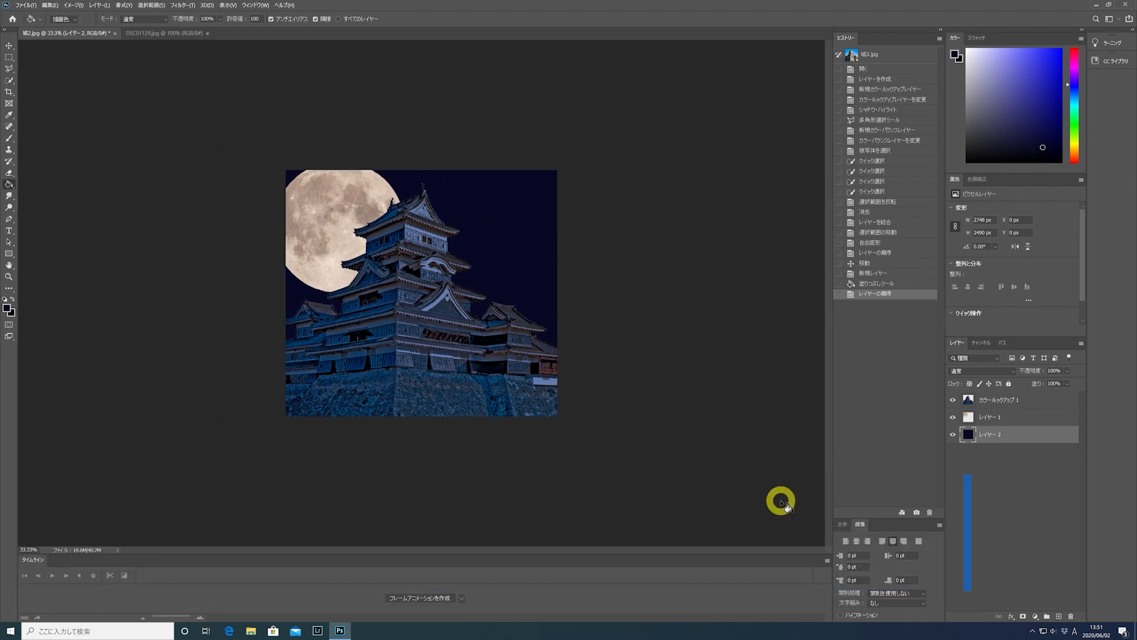